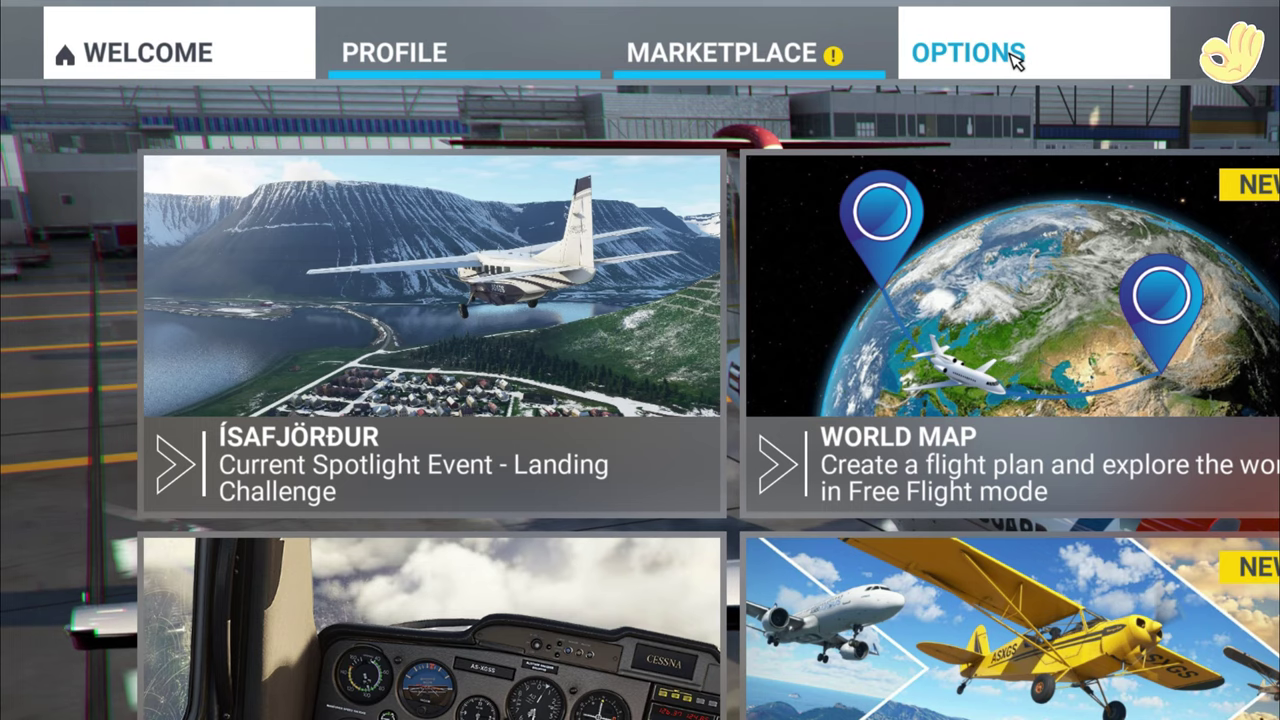
# Look through the general, assistance and controls settings pages, then return to the welcome menu
pyautogui.click(1015, 60)
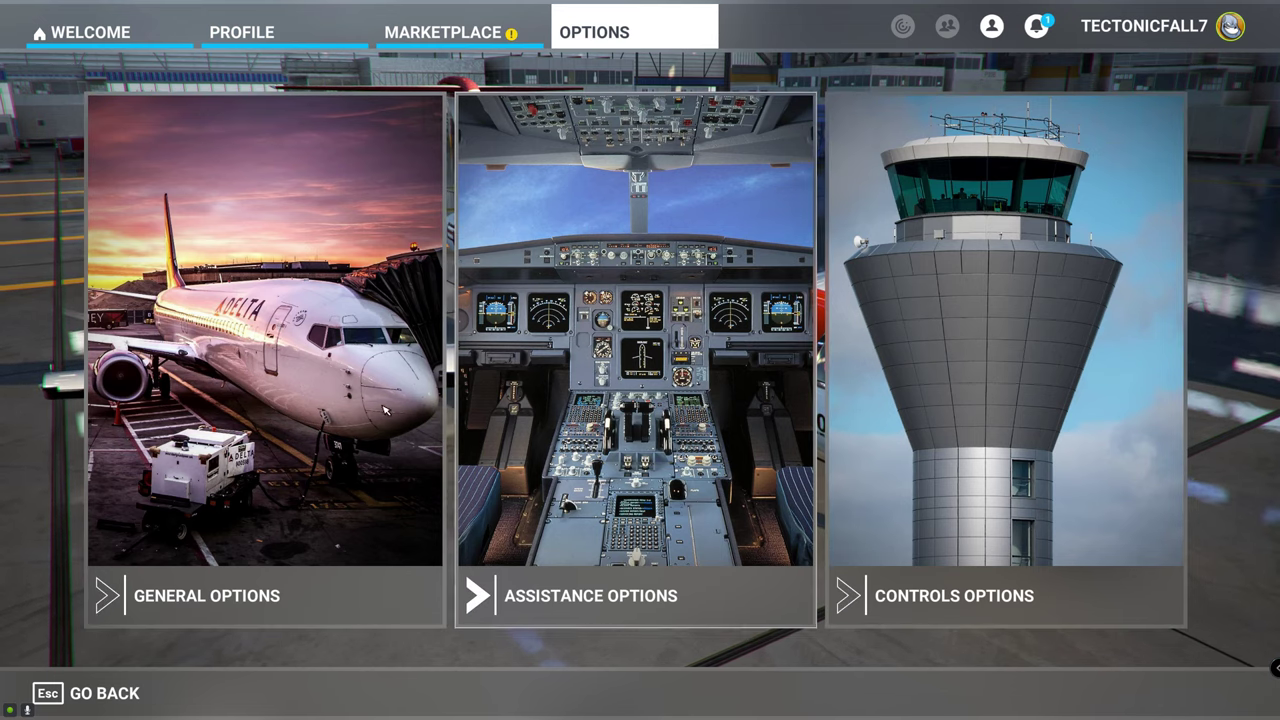
pyautogui.click(287, 432)
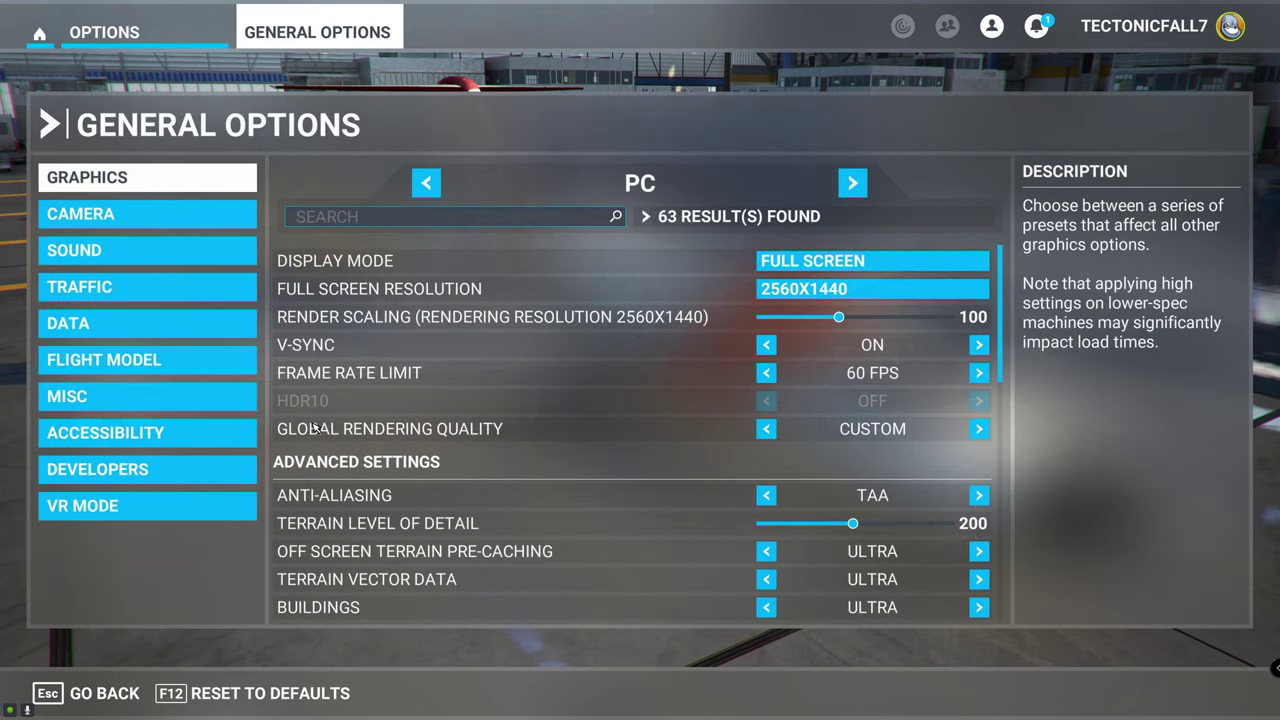
pyautogui.press('Escape')
pyautogui.click(620, 430)
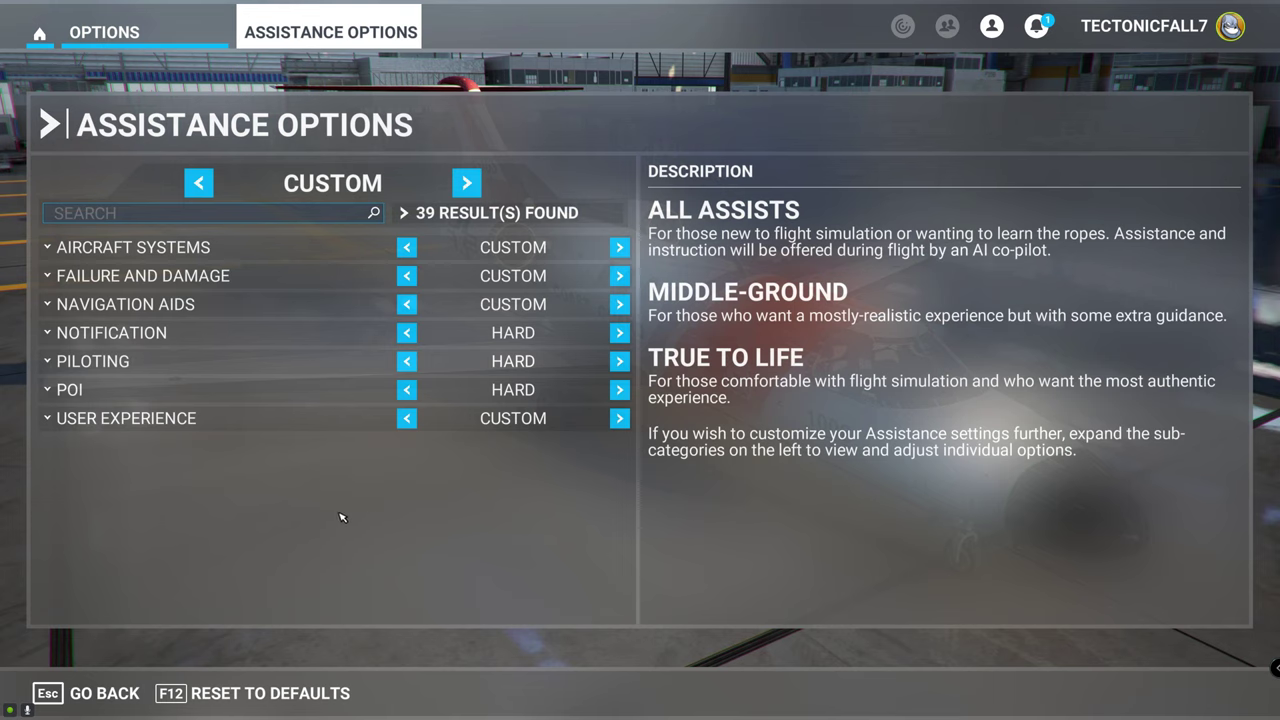
pyautogui.click(100, 708)
pyautogui.click(963, 449)
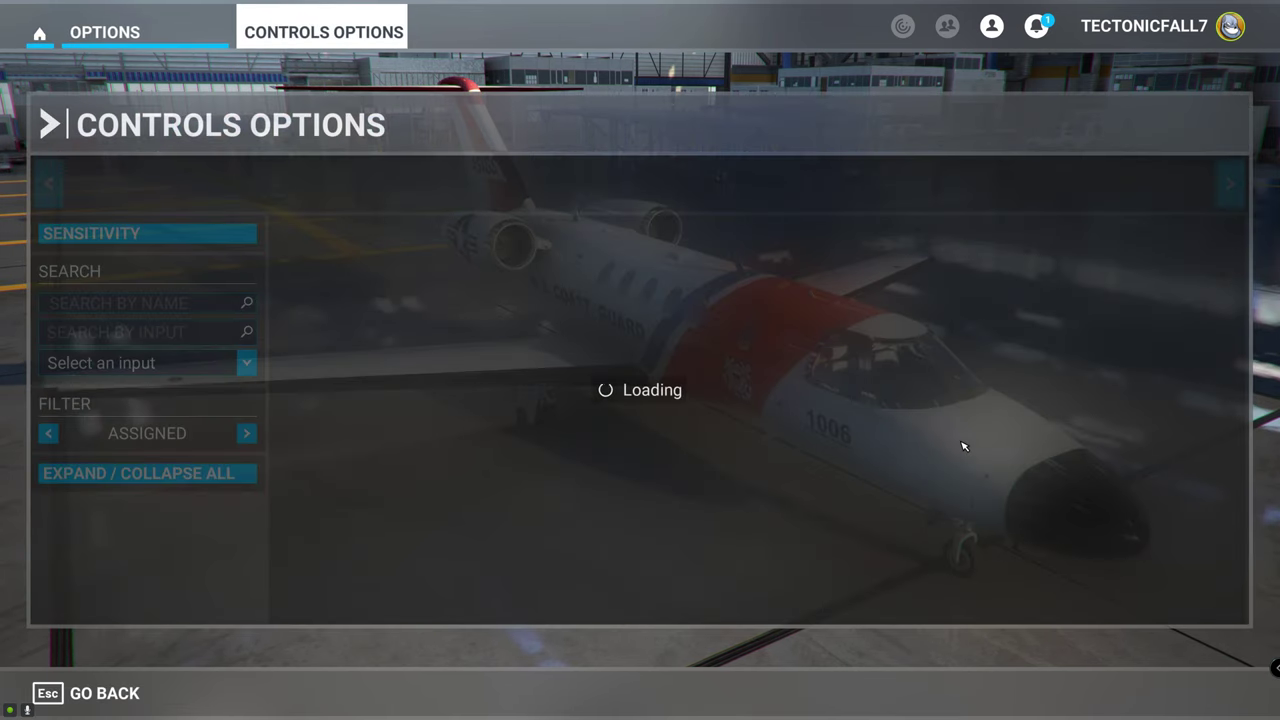
pyautogui.click(108, 696)
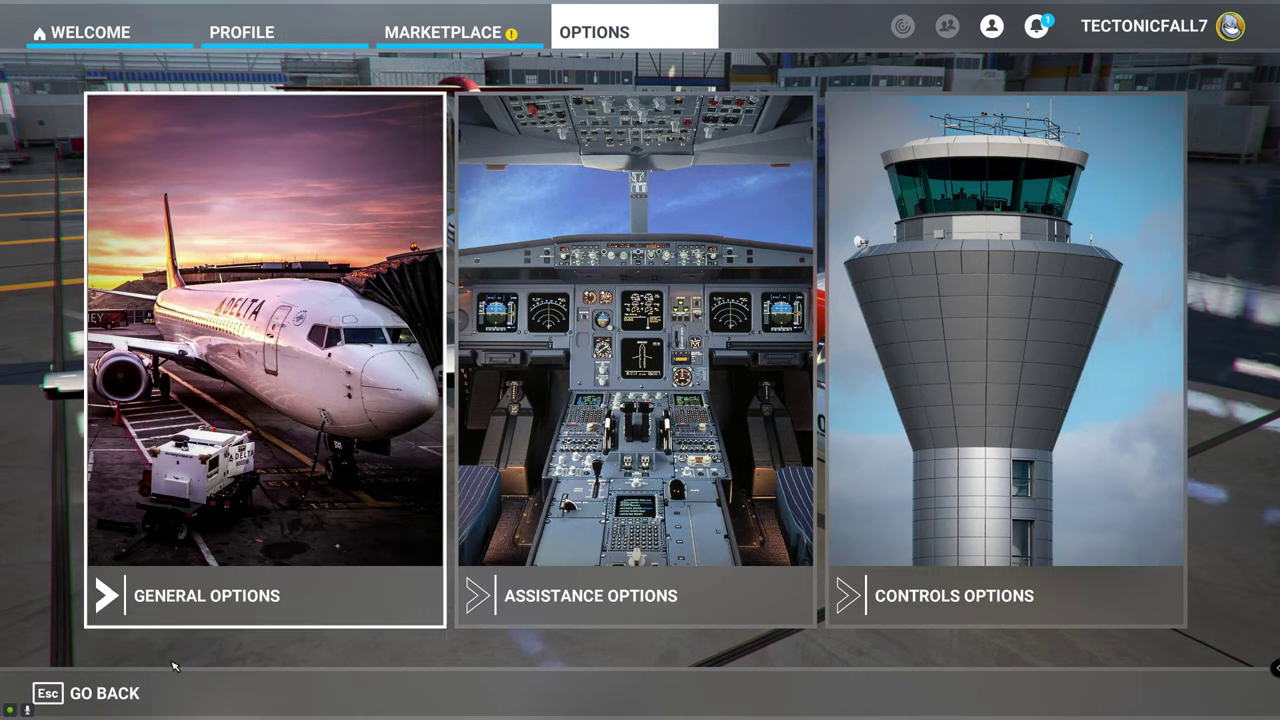
pyautogui.click(85, 703)
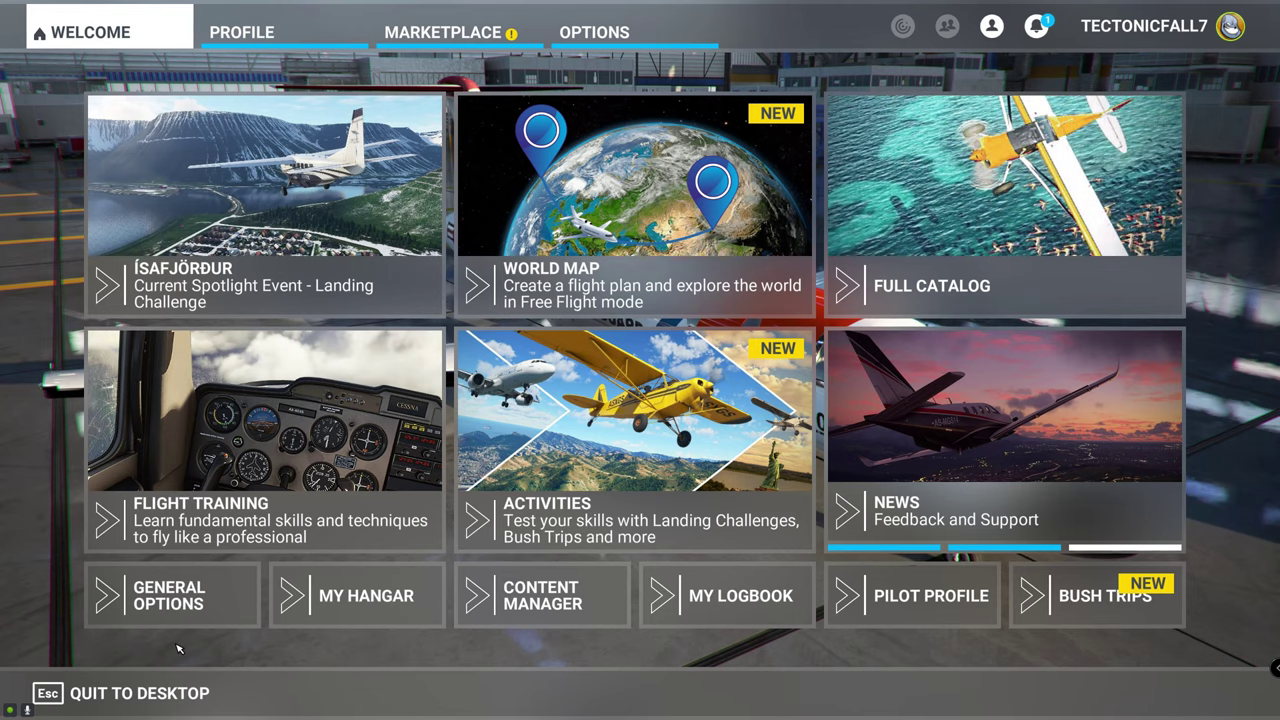
# Check the general settings, the current hangar aircraft and the installed content list
pyautogui.click(218, 603)
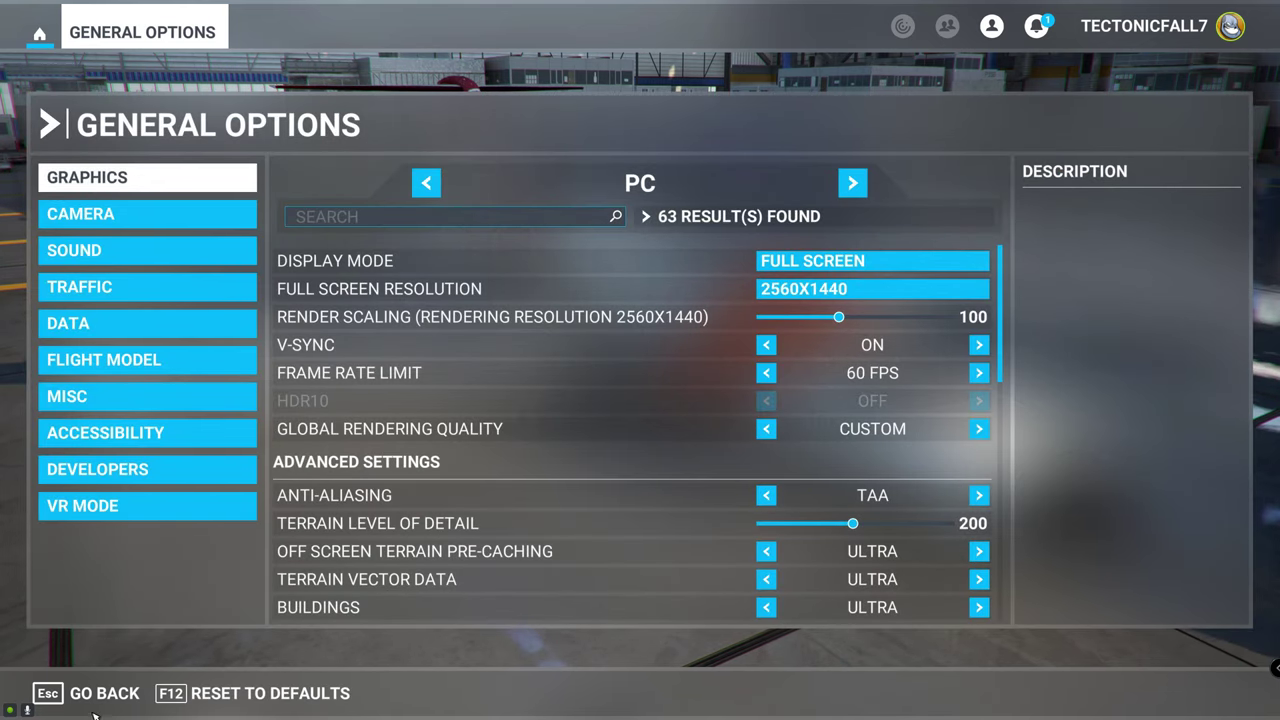
pyautogui.click(85, 708)
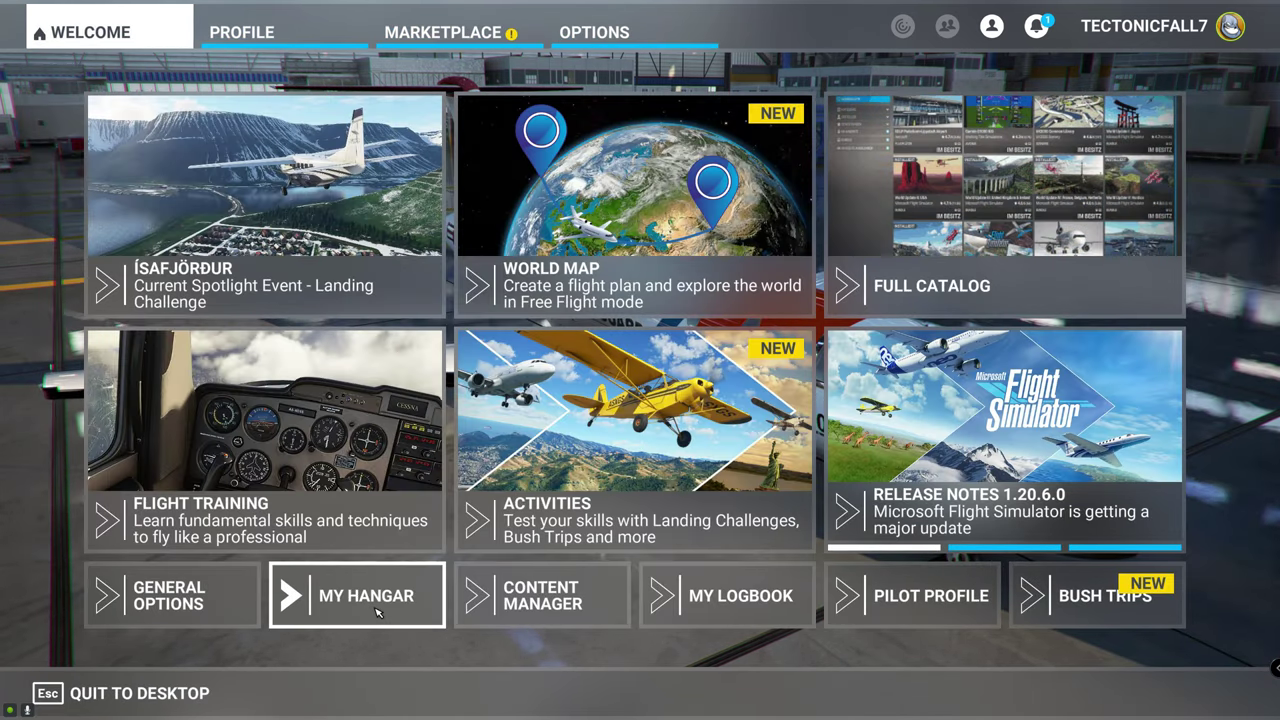
pyautogui.click(378, 613)
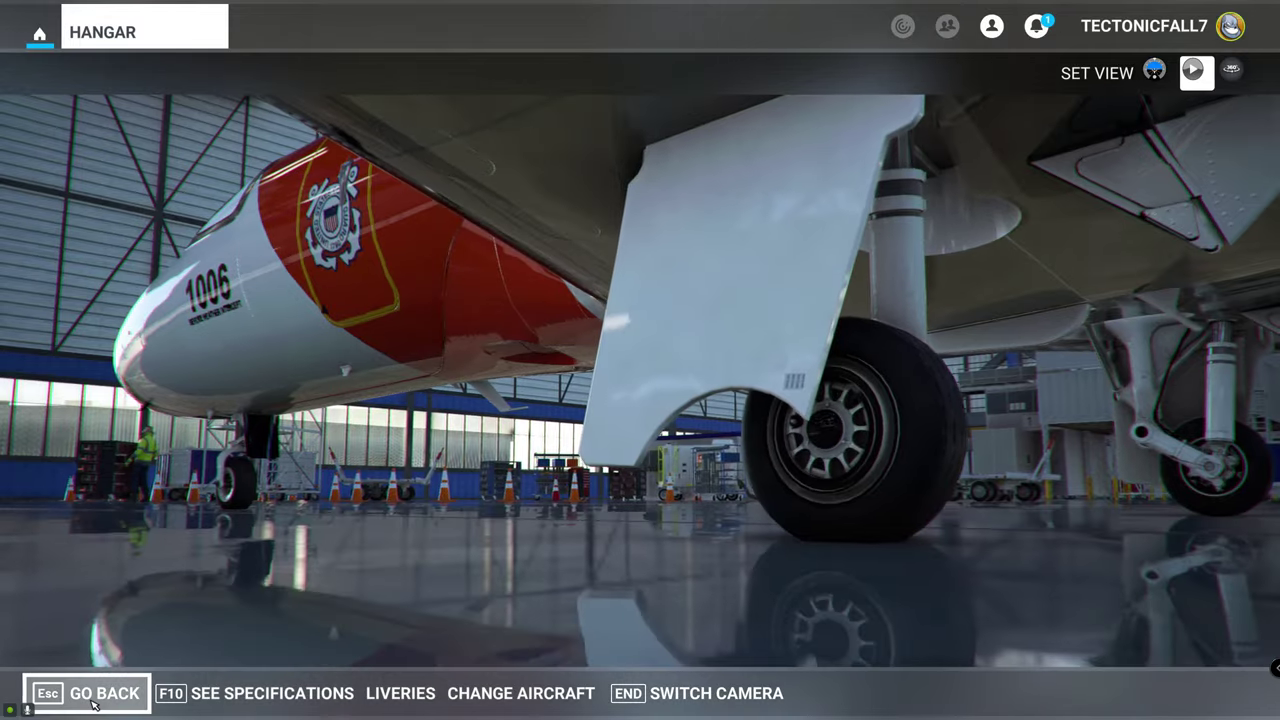
pyautogui.click(93, 700)
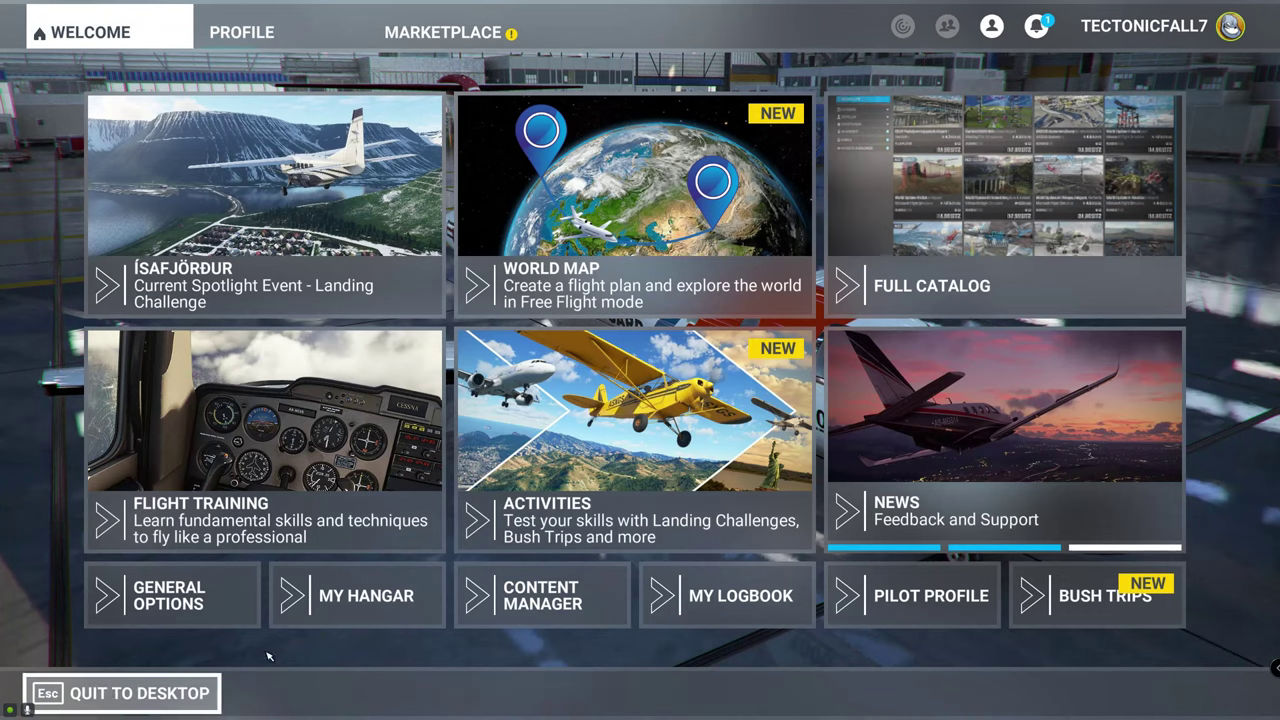
pyautogui.click(540, 597)
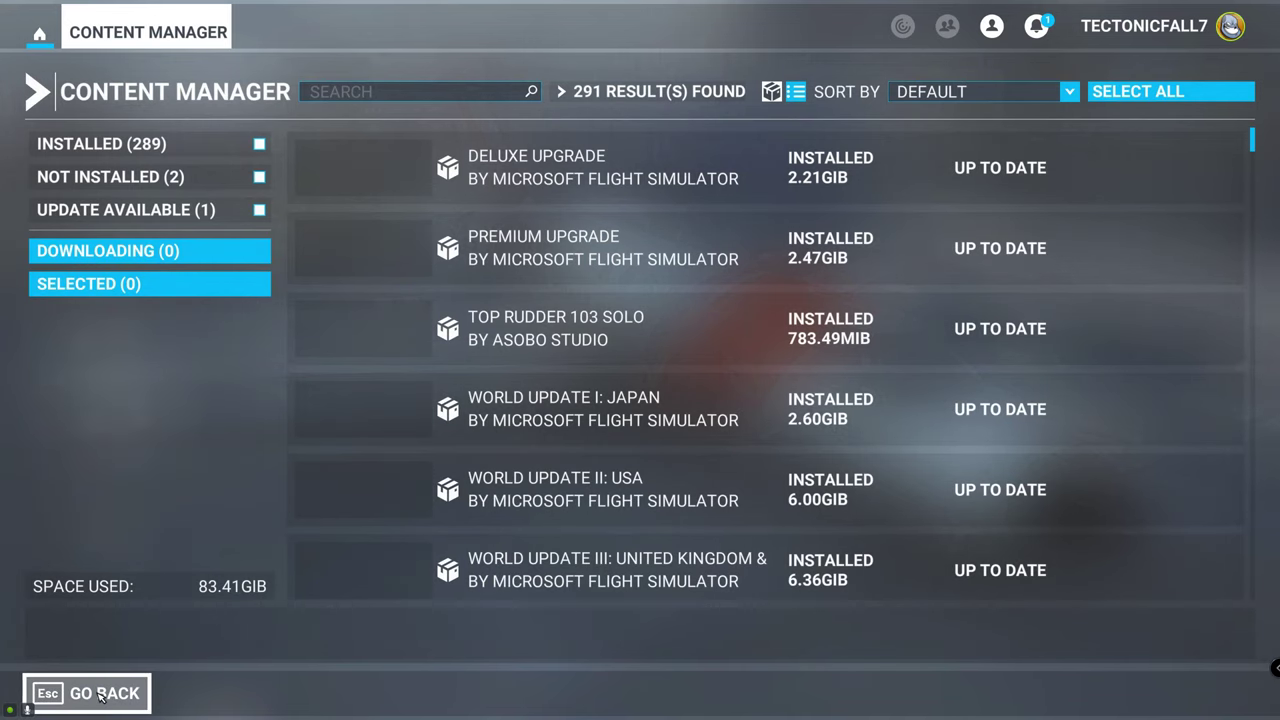
pyautogui.click(101, 697)
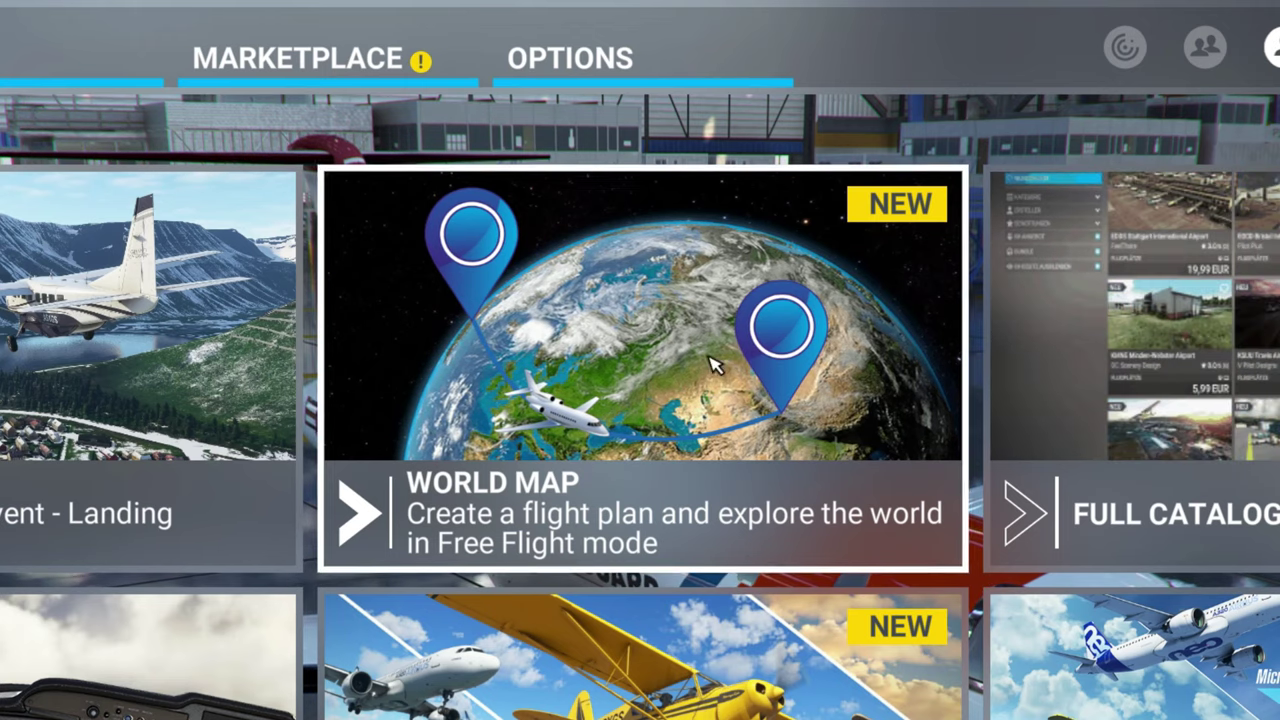
# On the World Map, set KAFF as the departure airport (runway 16C)
pyautogui.click(640, 348)
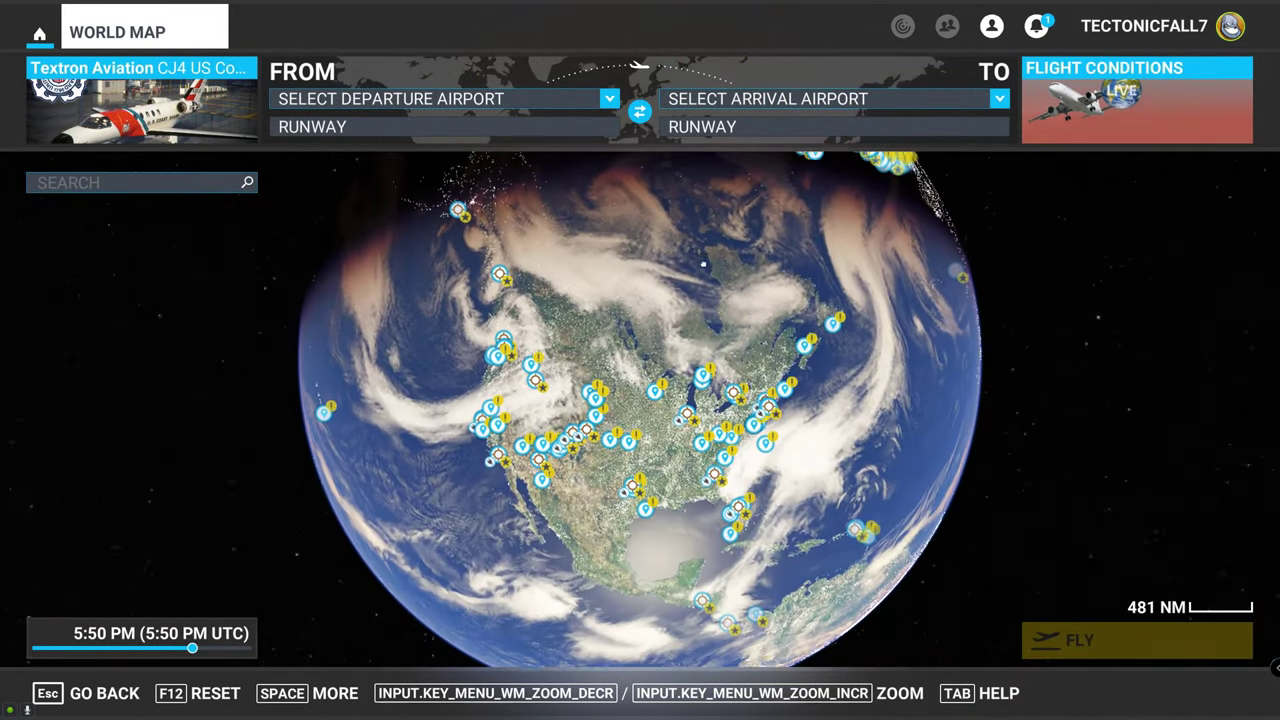
pyautogui.scroll(5, 660, 386)
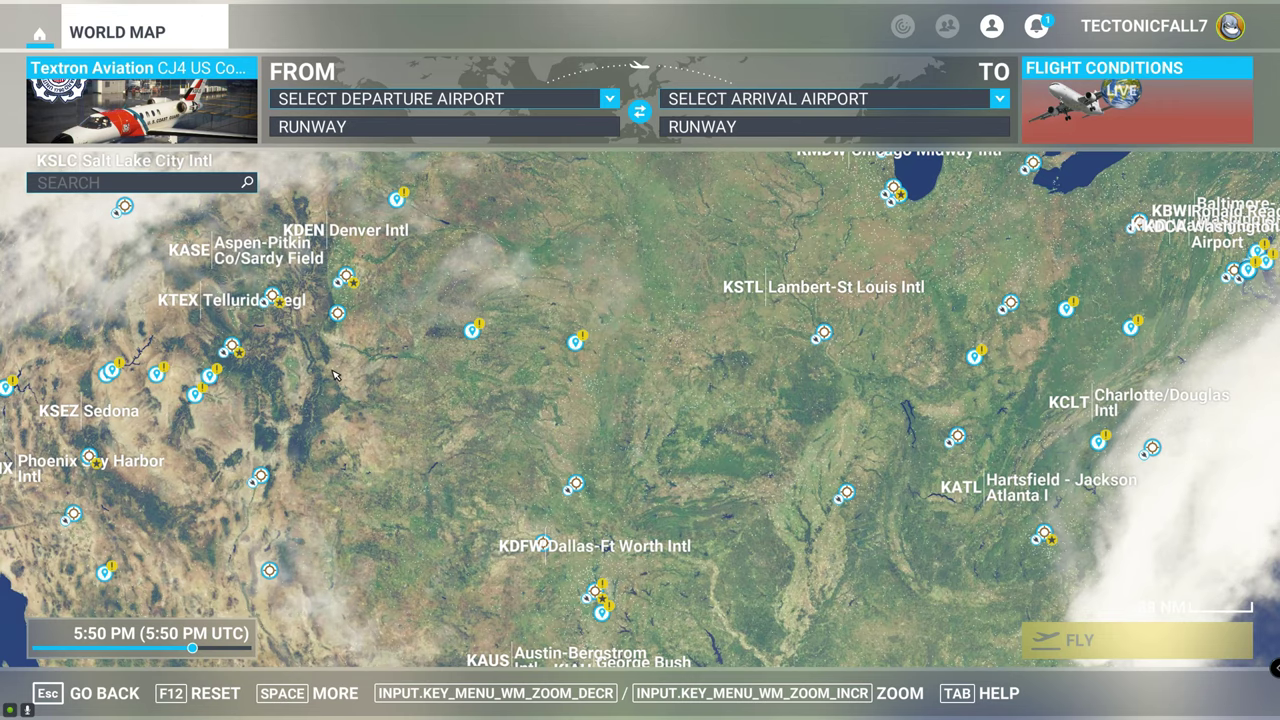
pyautogui.click(345, 280)
pyautogui.click(345, 342)
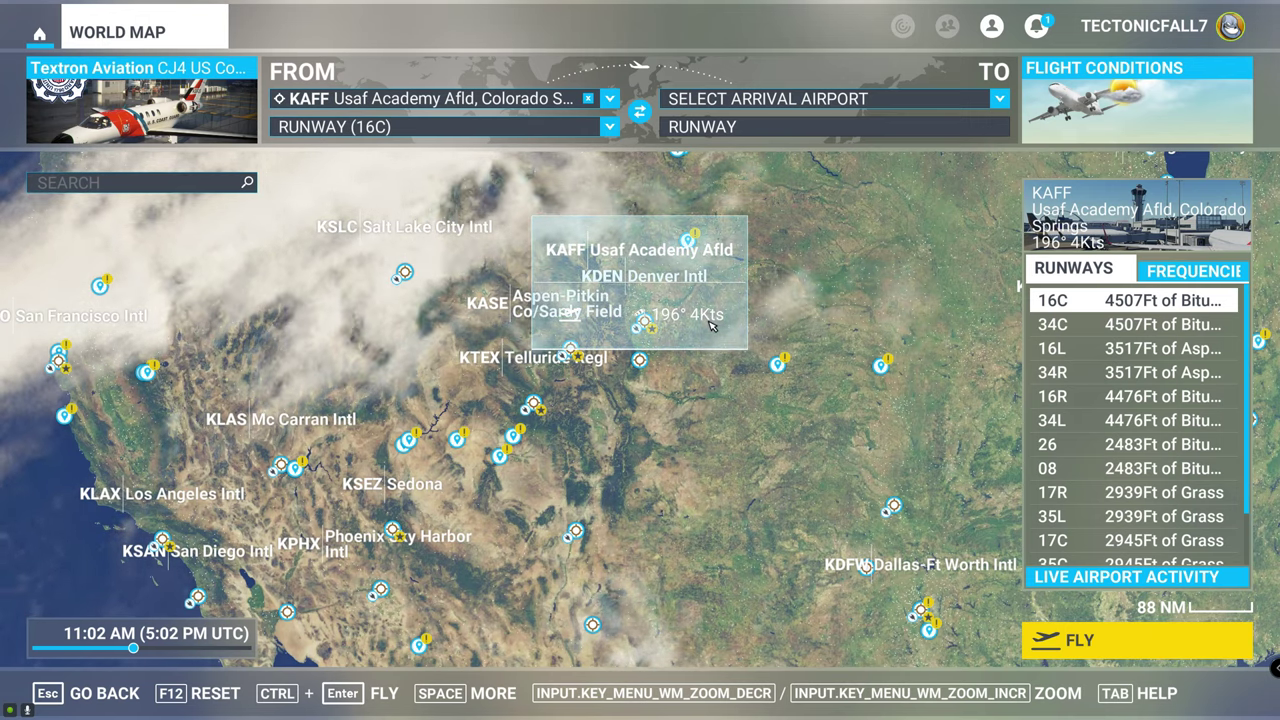
# Set KSPS as the arrival airport (runway 15R) for a 429 NM VFR direct route
pyautogui.moveTo(750, 498); pyautogui.dragTo(645, 440)
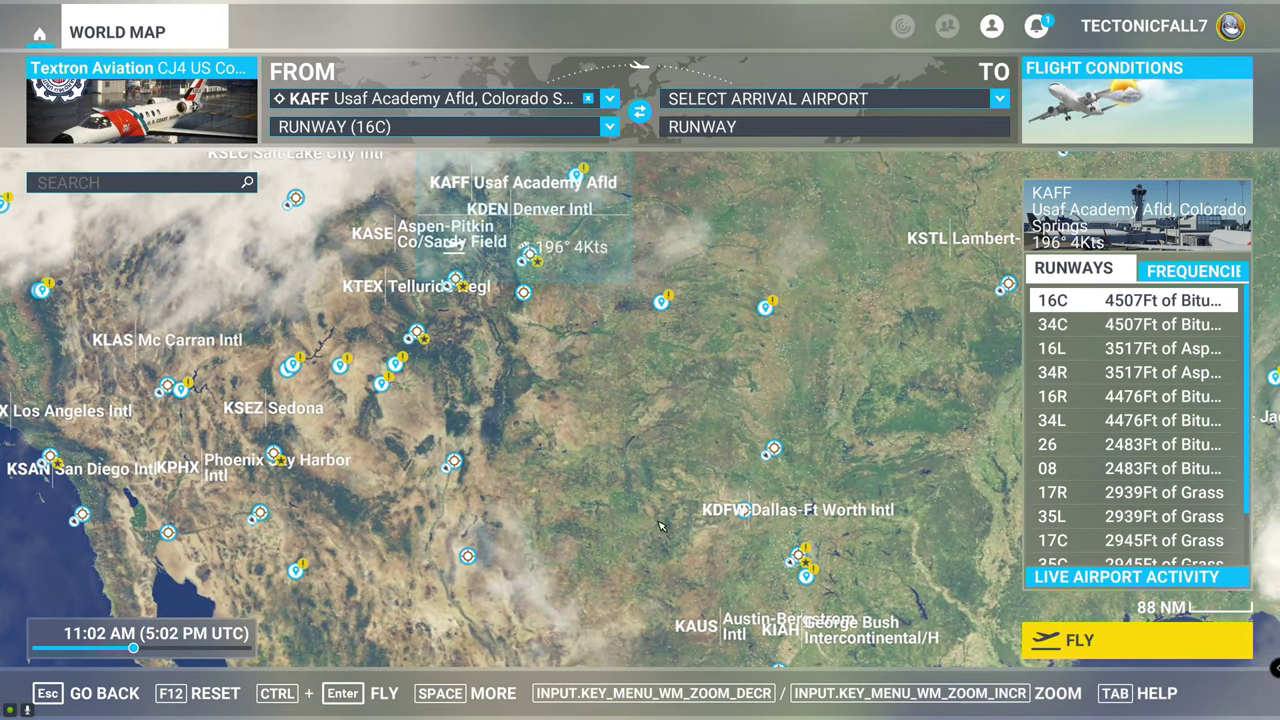
pyautogui.click(758, 516)
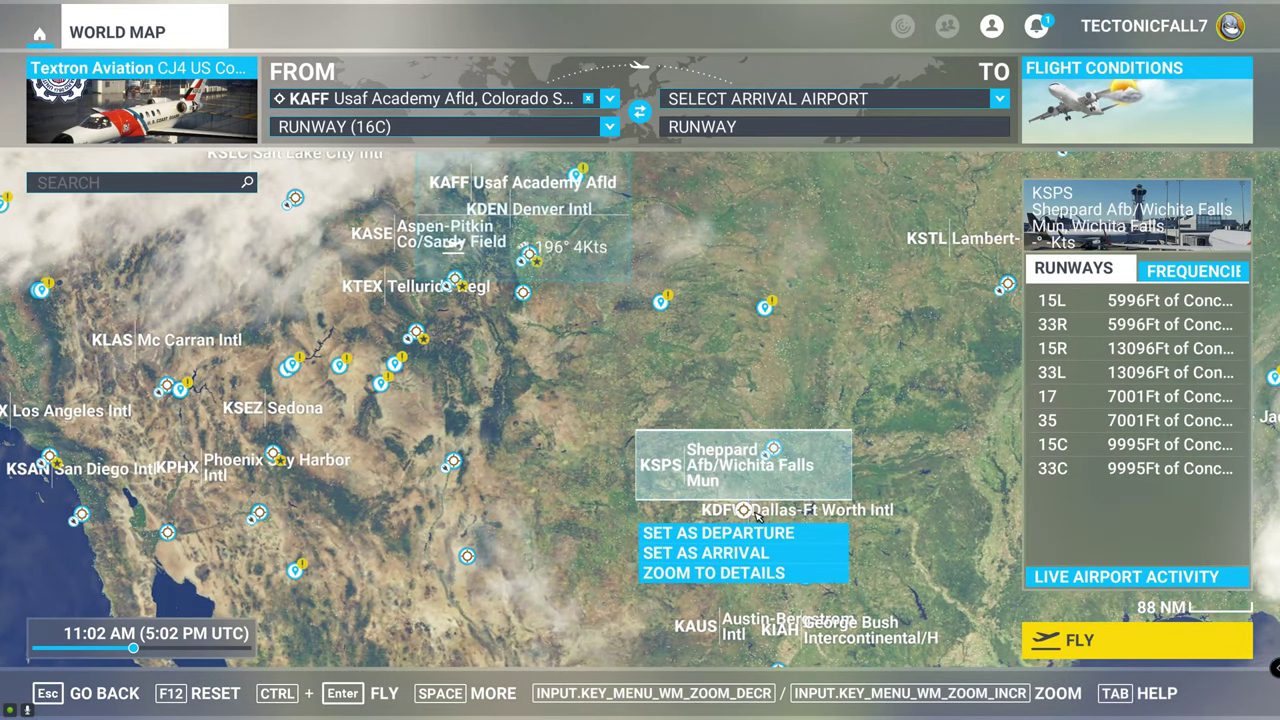
pyautogui.click(700, 552)
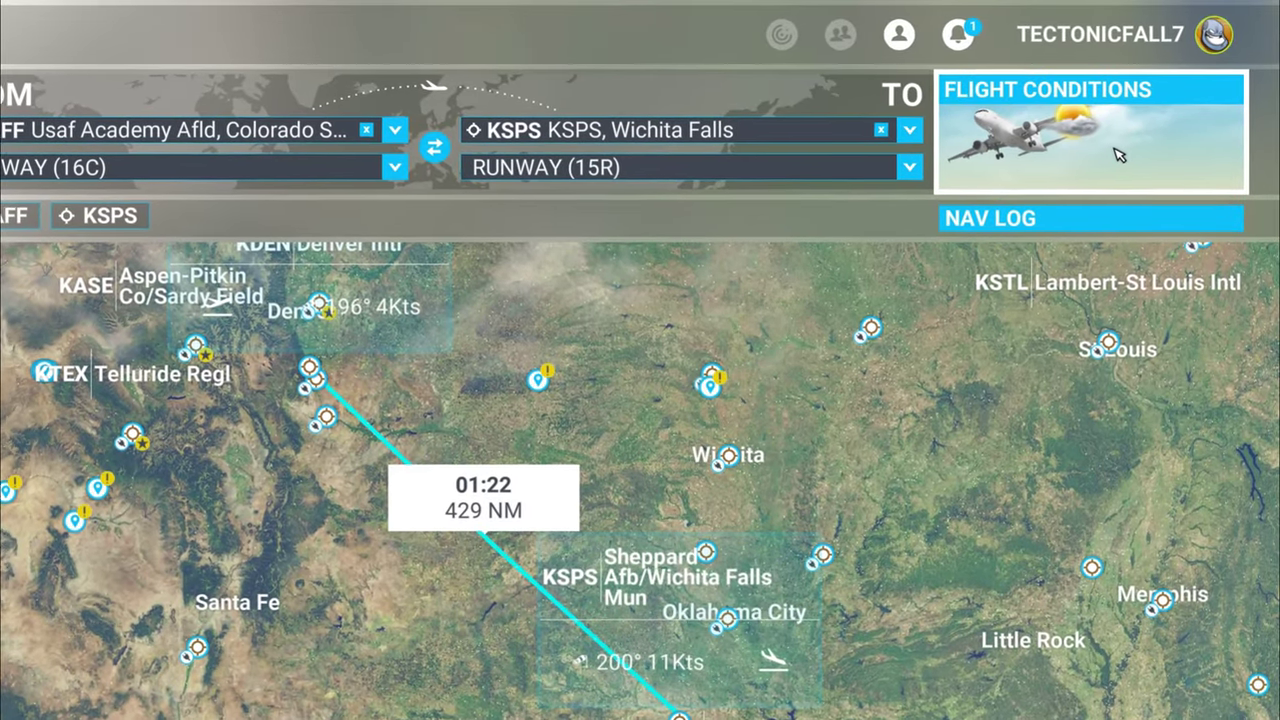
# Compare the weather presets and keep Live Weather for November 6, 2021
pyautogui.click(1120, 152)
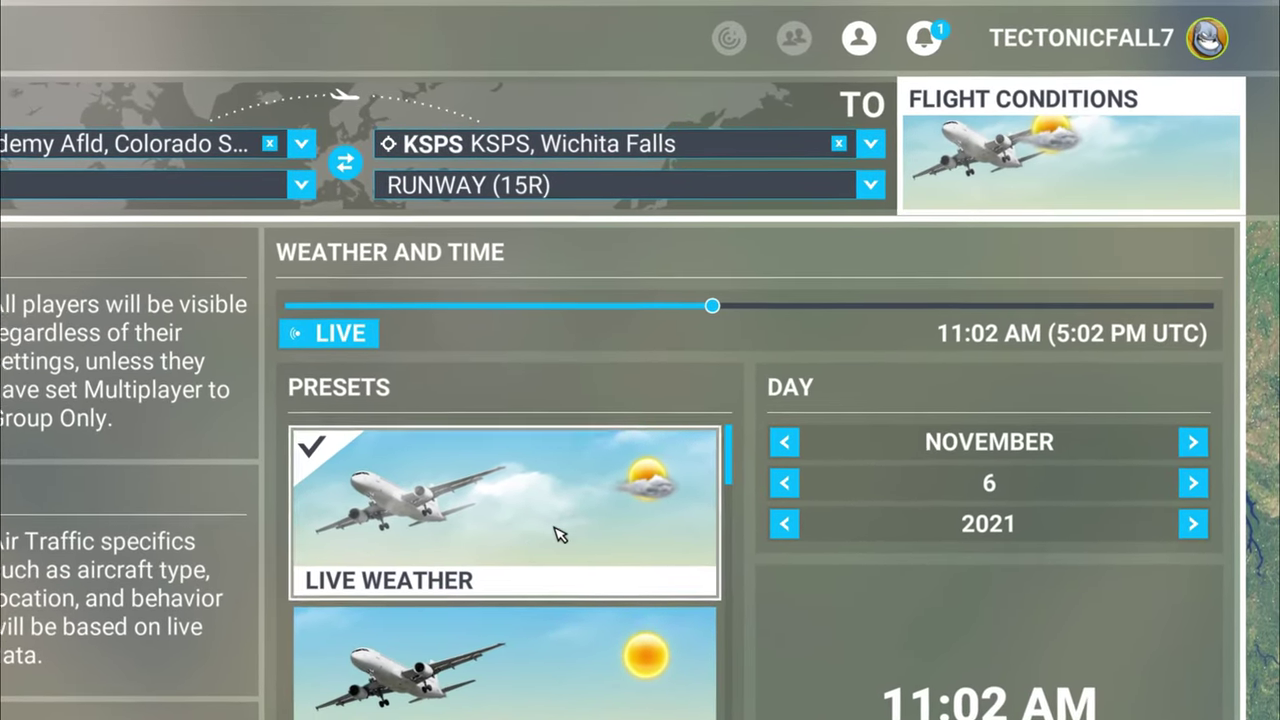
pyautogui.scroll(-3, 558, 631)
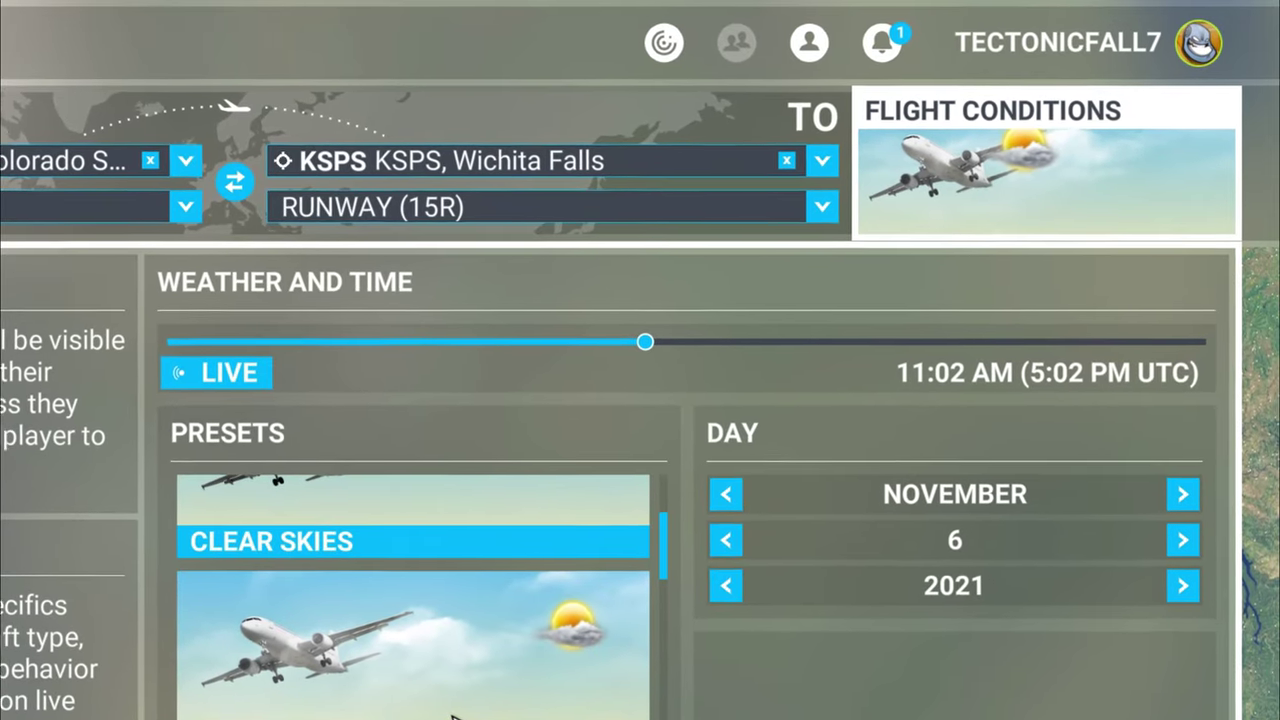
pyautogui.scroll(-4, 478, 703)
pyautogui.scroll(-3, 330, 630)
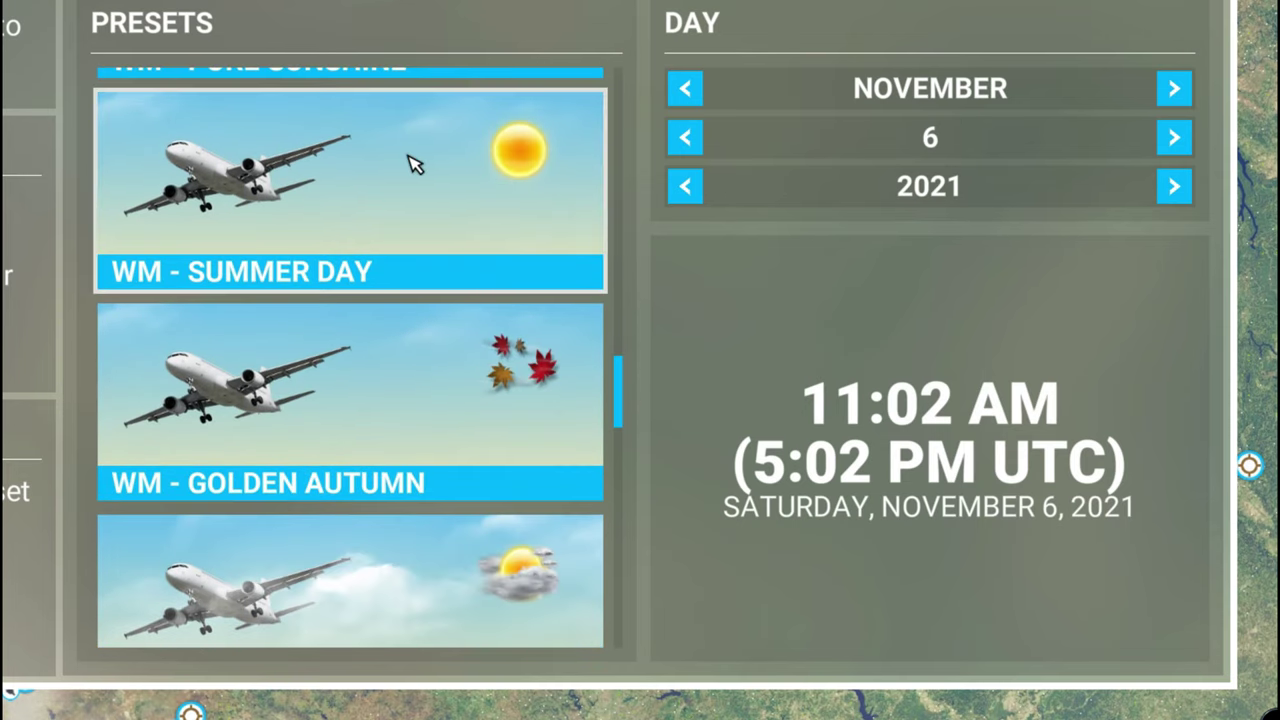
pyautogui.scroll(-3, 632, 400)
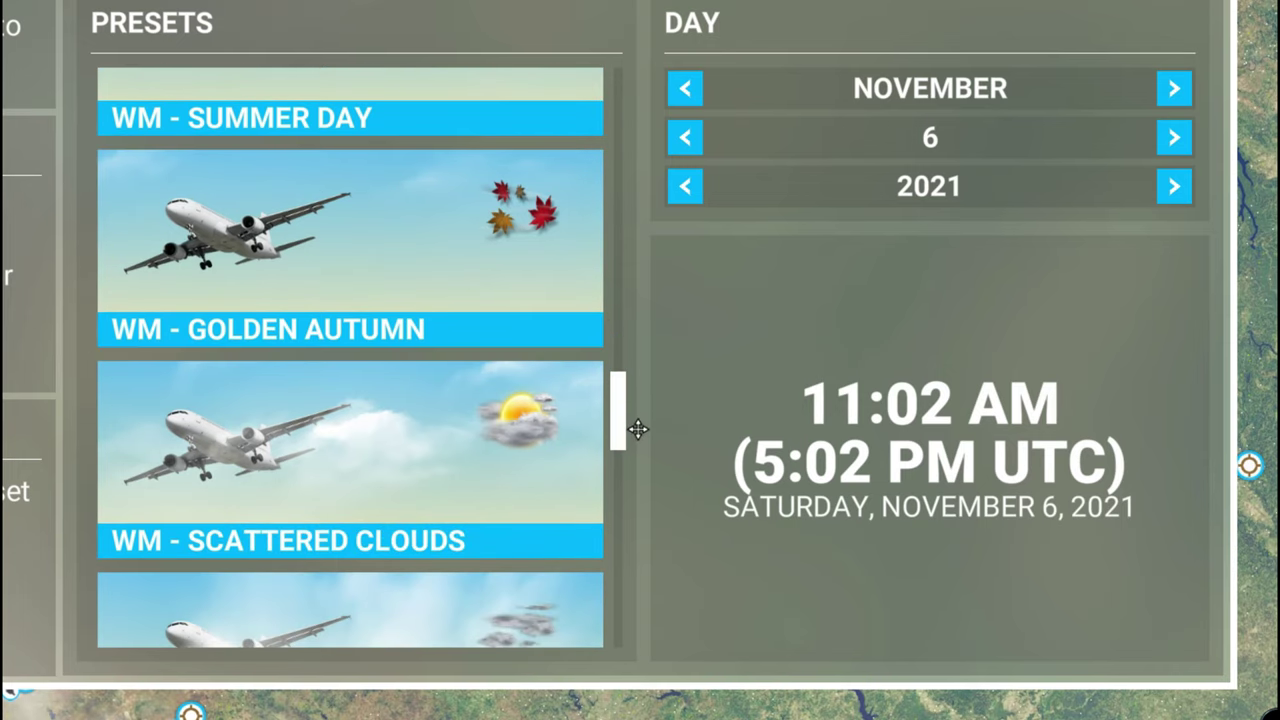
pyautogui.scroll(-5, 639, 460)
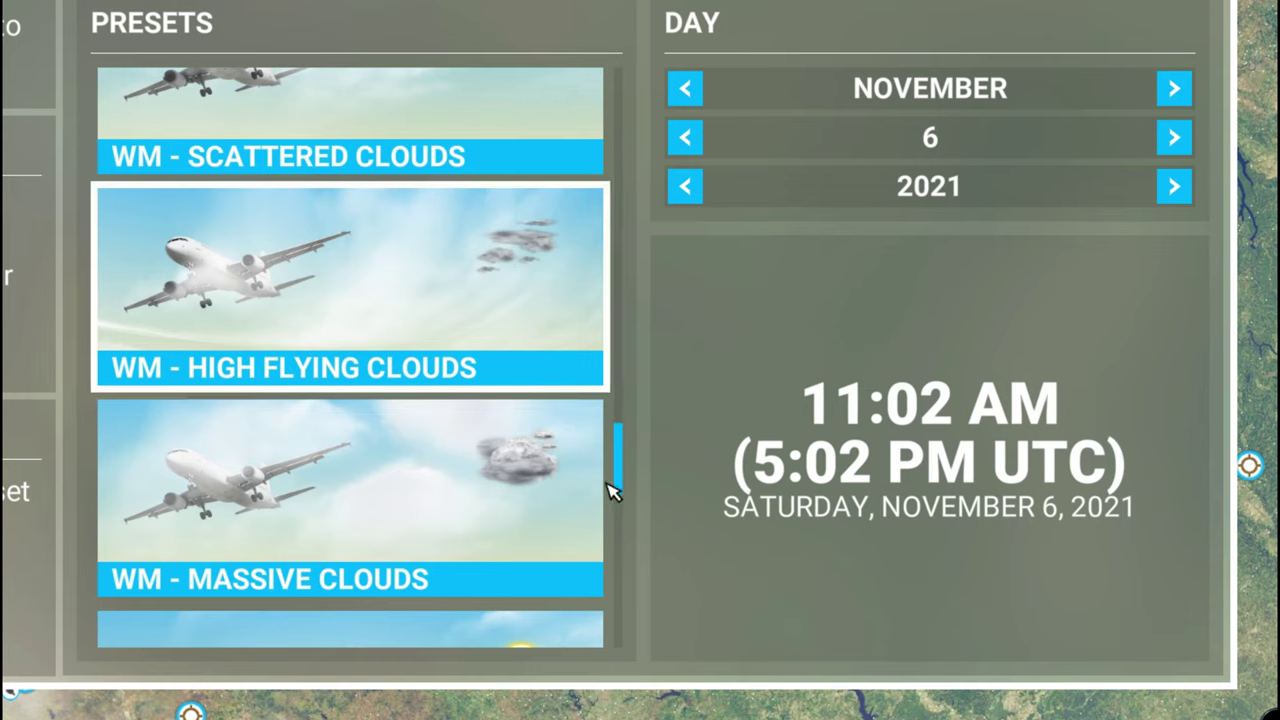
pyautogui.scroll(-7, 626, 500)
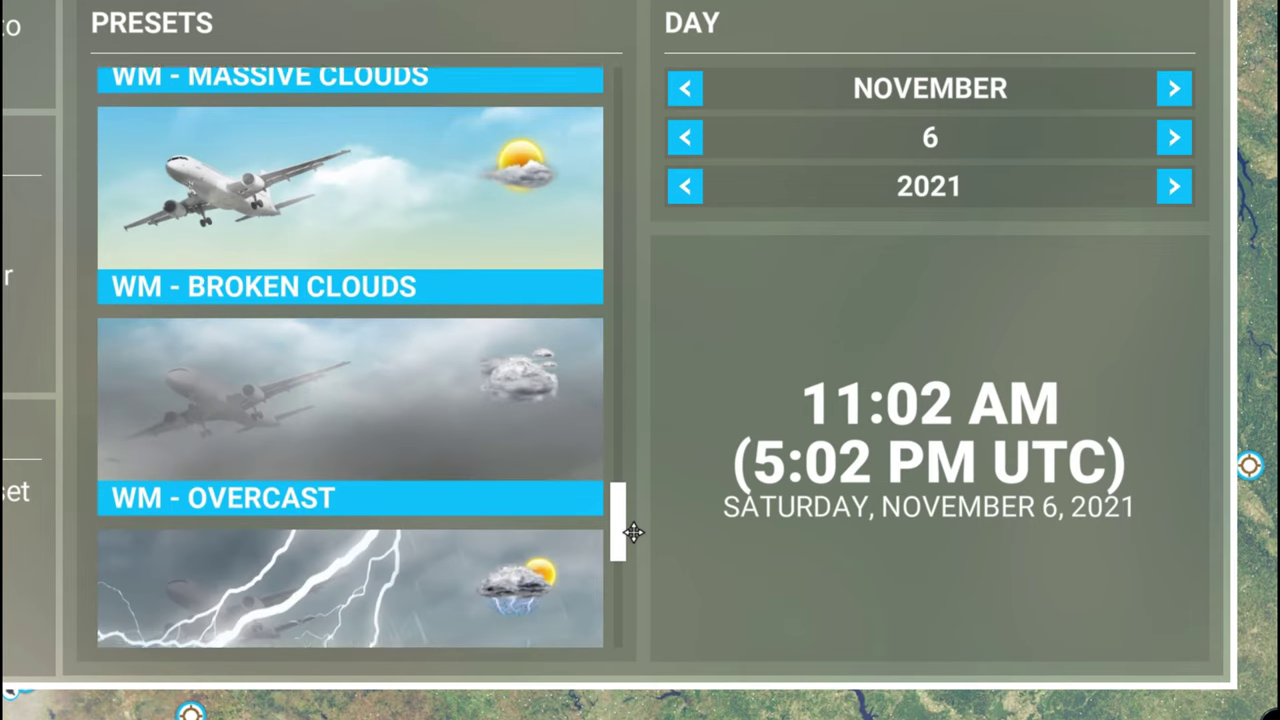
pyautogui.moveTo(633, 538); pyautogui.dragTo(629, 617)
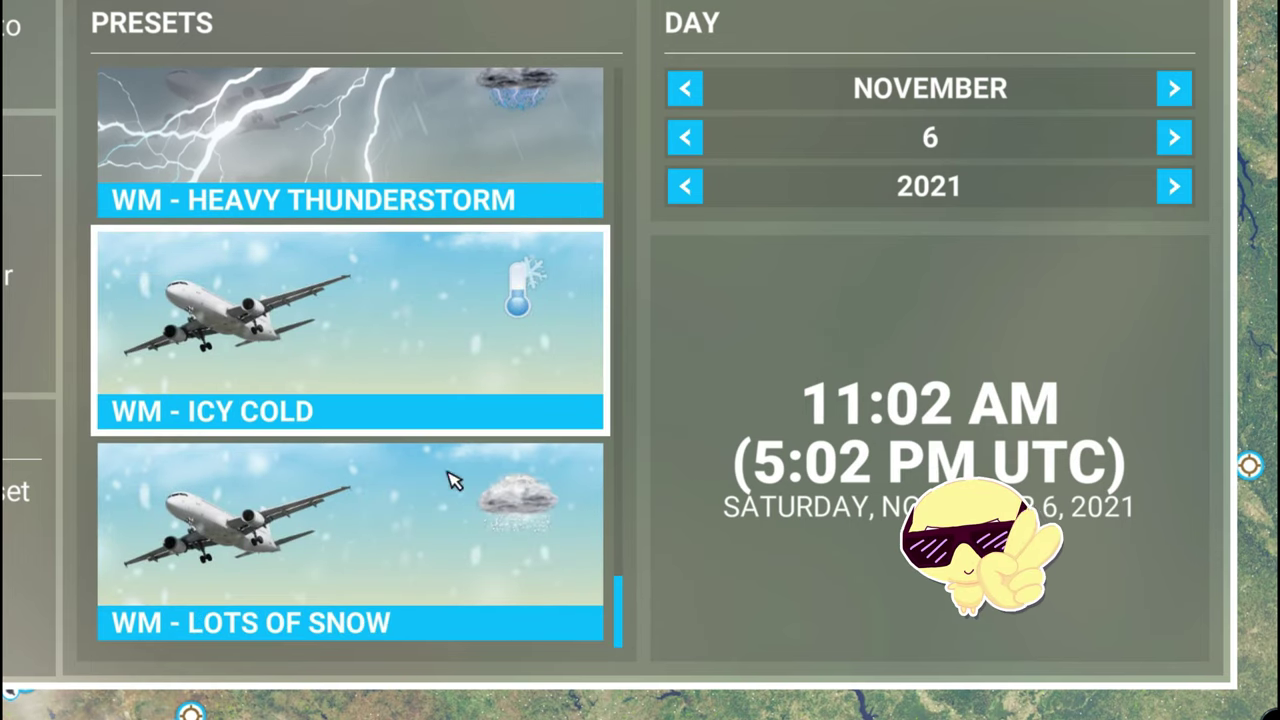
pyautogui.moveTo(634, 621); pyautogui.dragTo(637, 2)
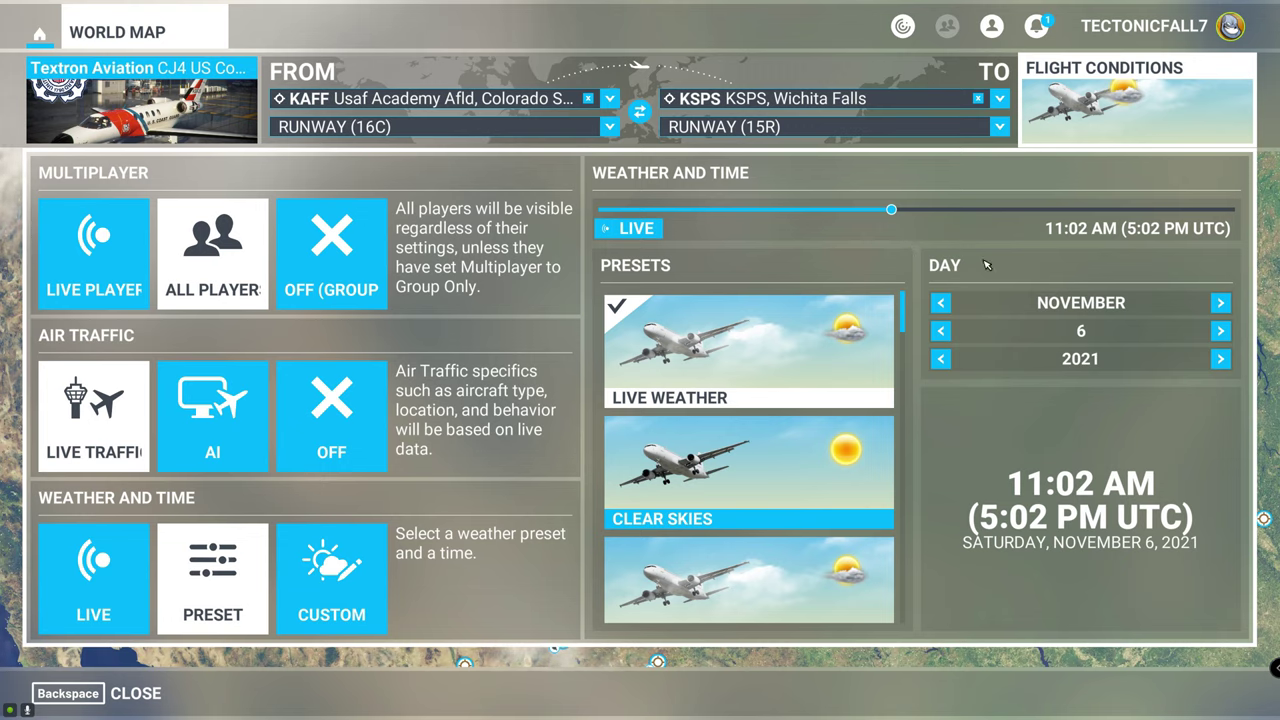
# Review the nav log's 43500 ft cruise profile and waypoint table, then close it to the route map
pyautogui.press('BackSpace')
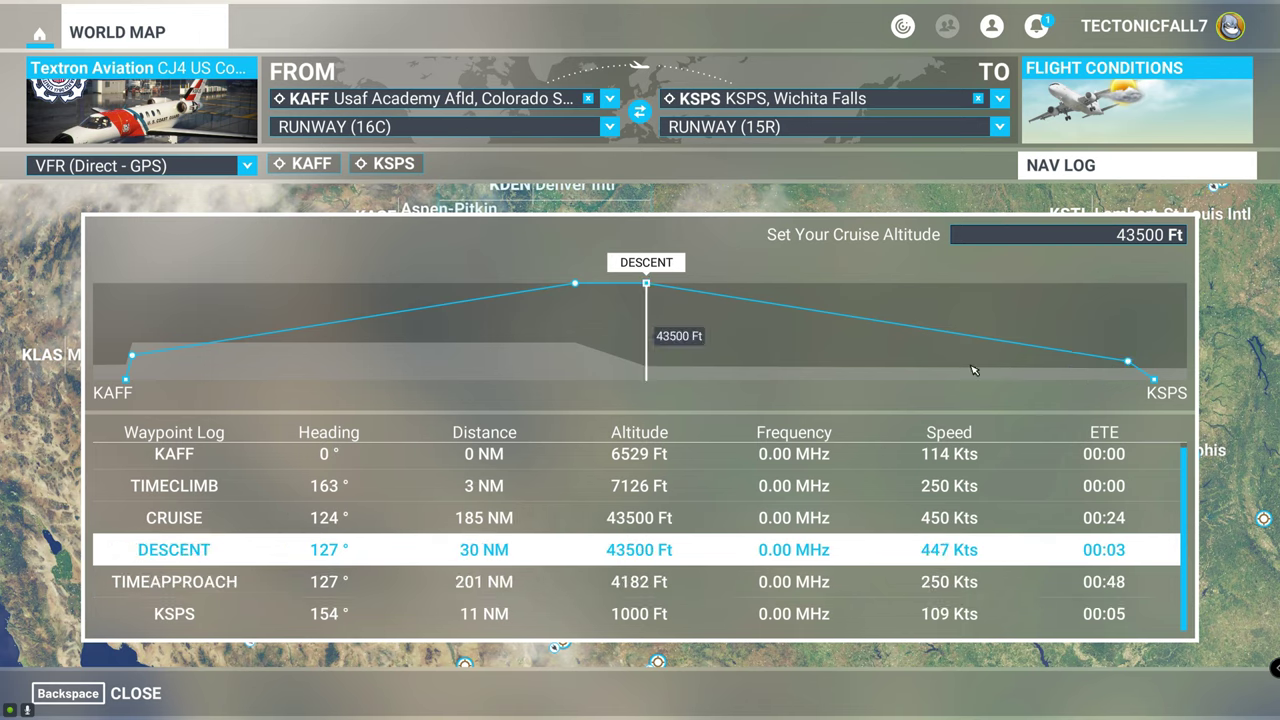
pyautogui.click(1108, 172)
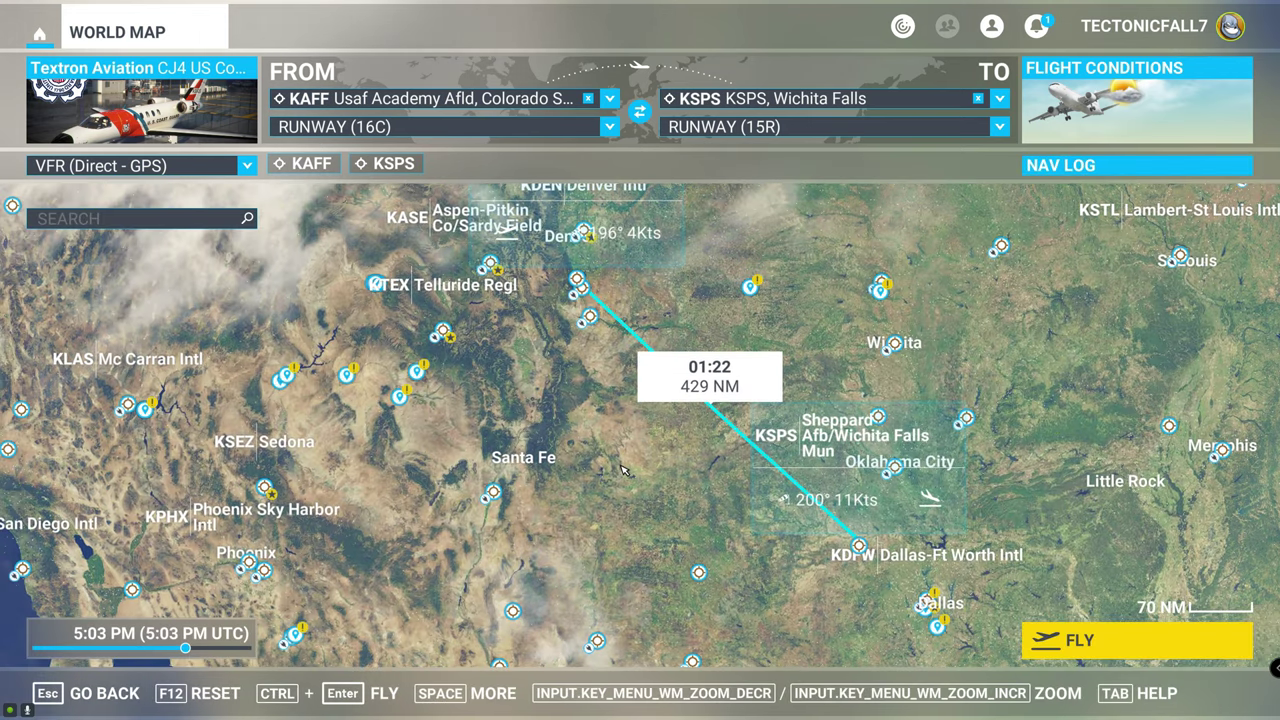
pyautogui.moveTo(622, 470); pyautogui.dragTo(602, 462)
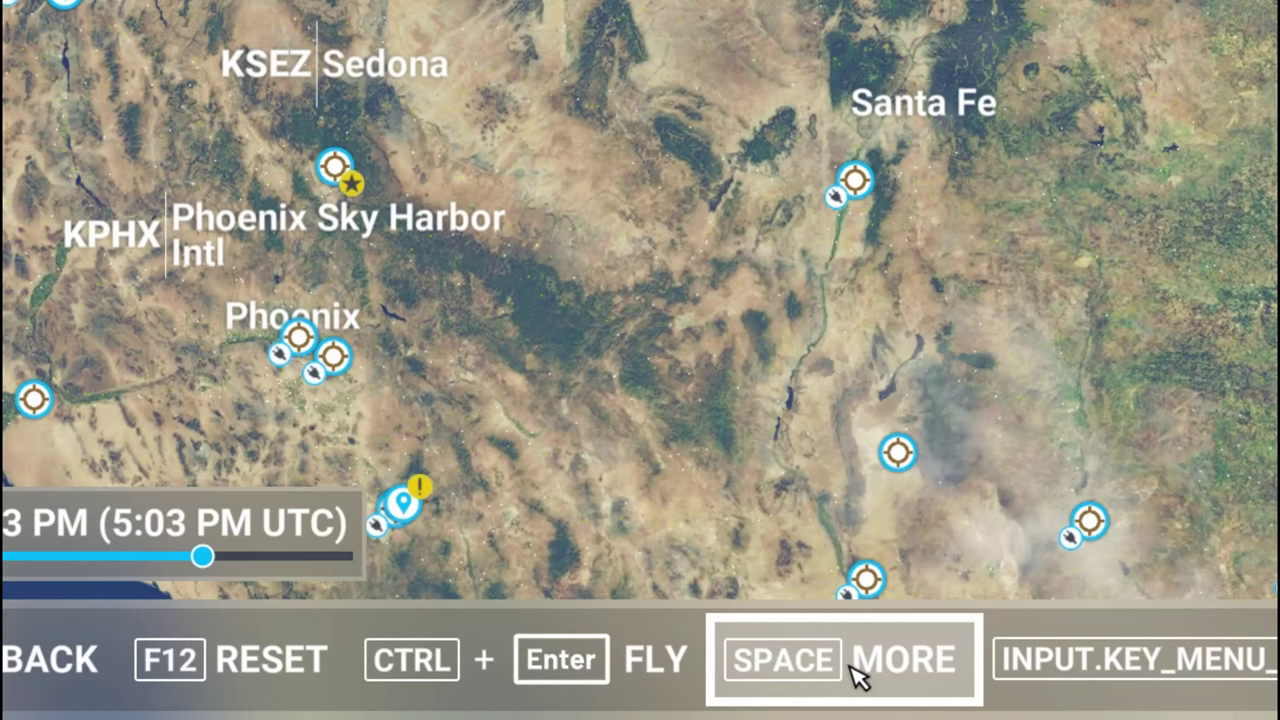
# Cycle the Wind Effect map filter through high and low altitude to GROUND
pyautogui.click(830, 668)
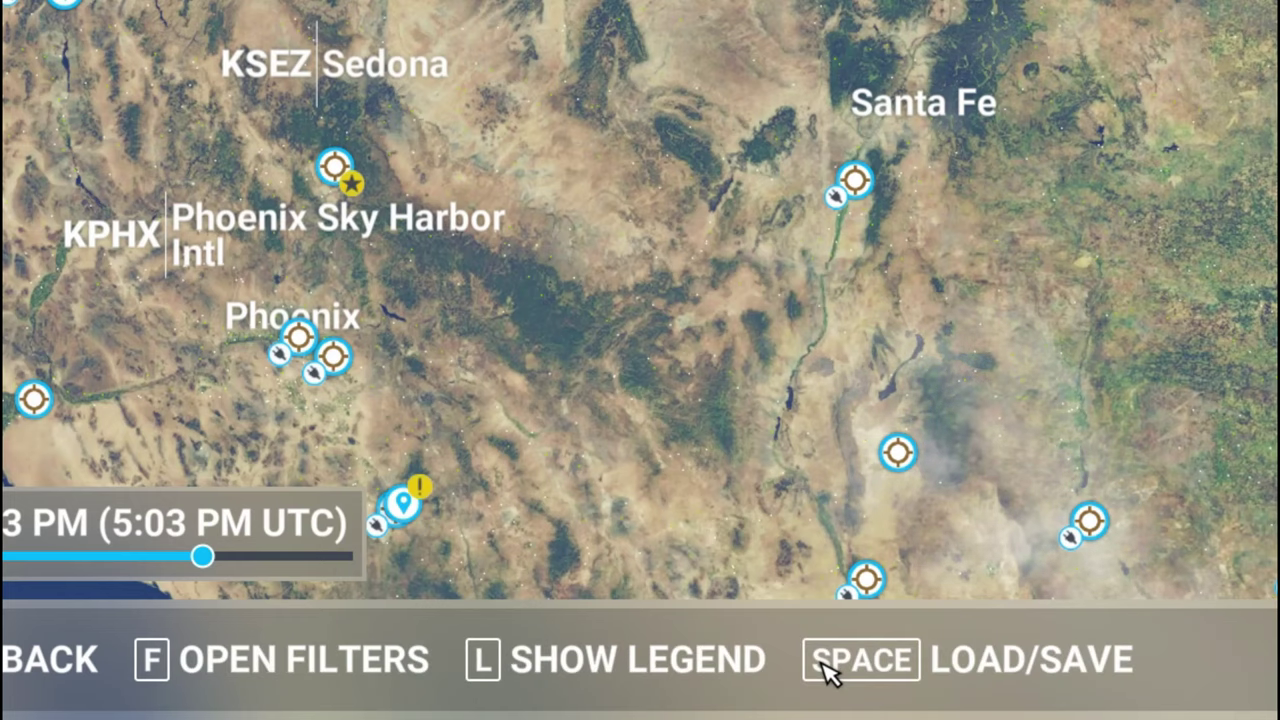
pyautogui.click(255, 682)
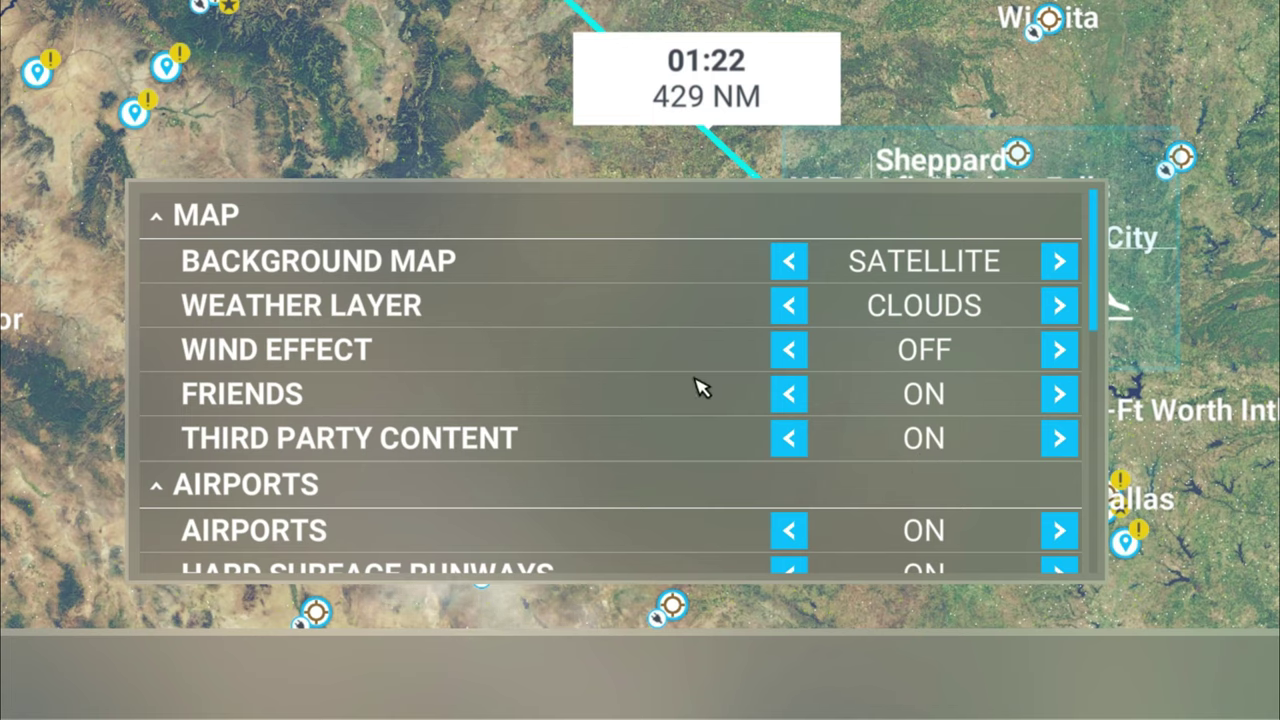
pyautogui.scroll(-3, 710, 382)
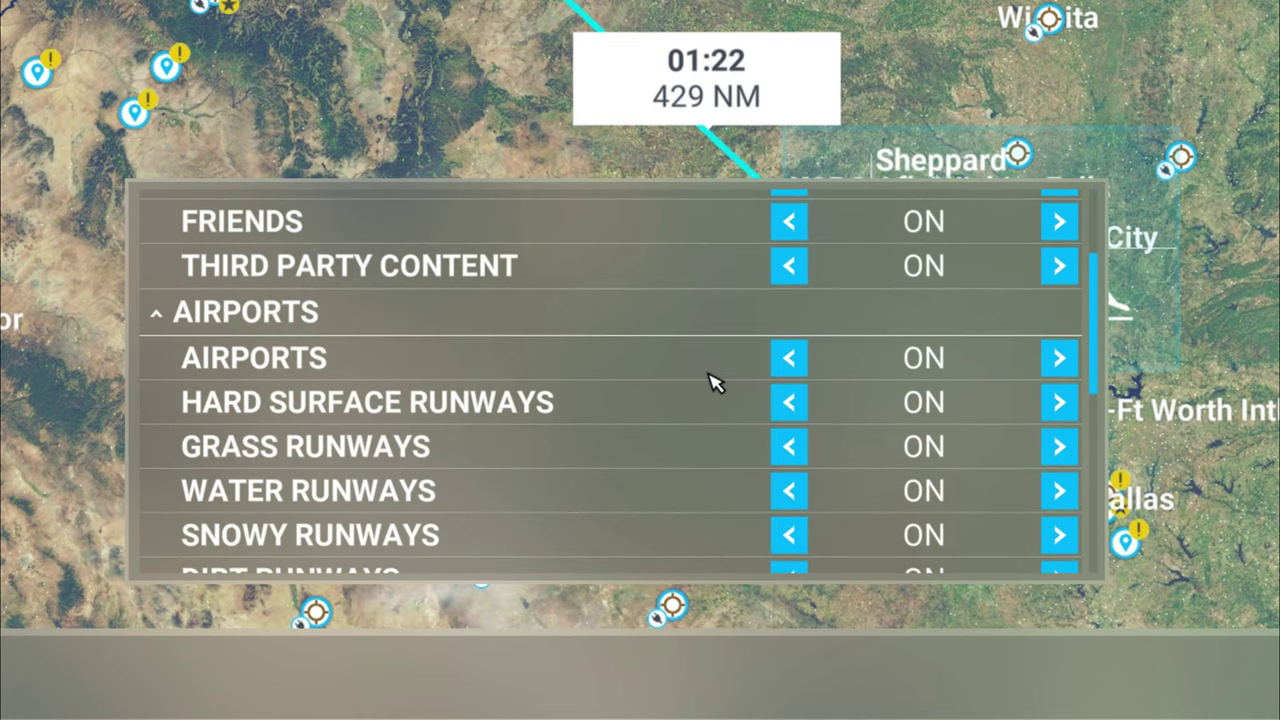
pyautogui.scroll(3, 712, 381)
pyautogui.click(804, 360)
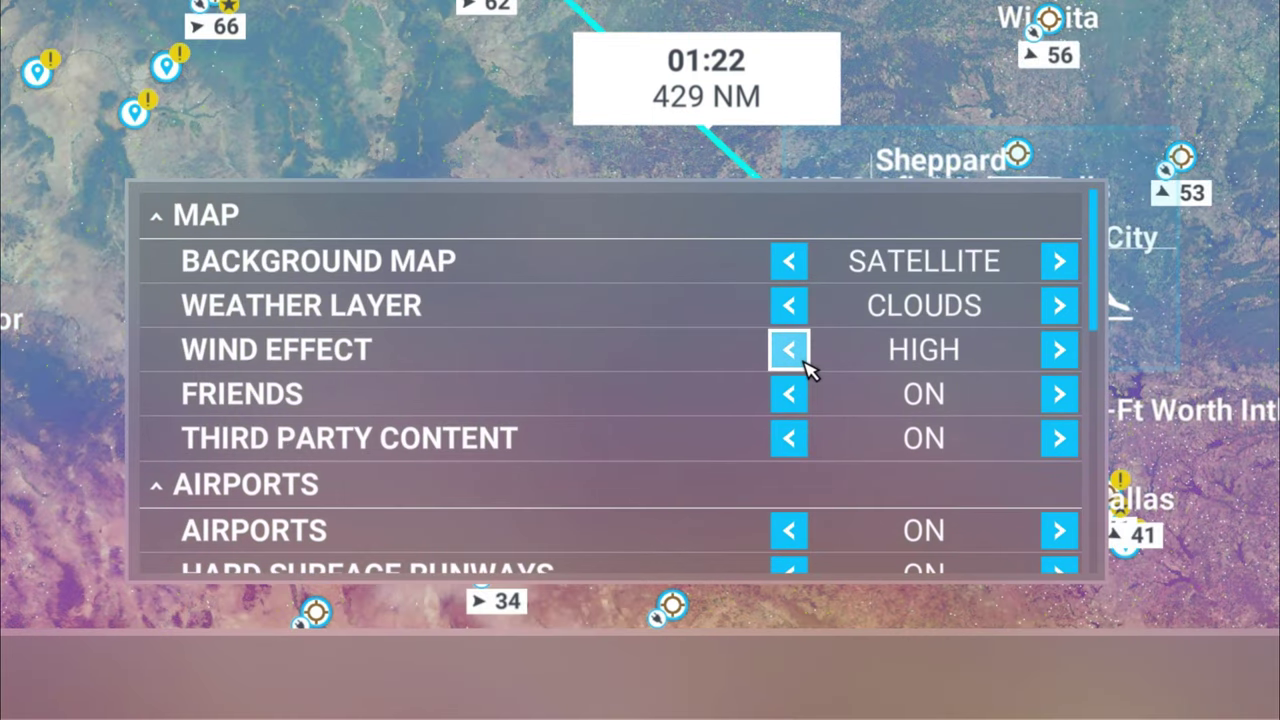
pyautogui.click(789, 349)
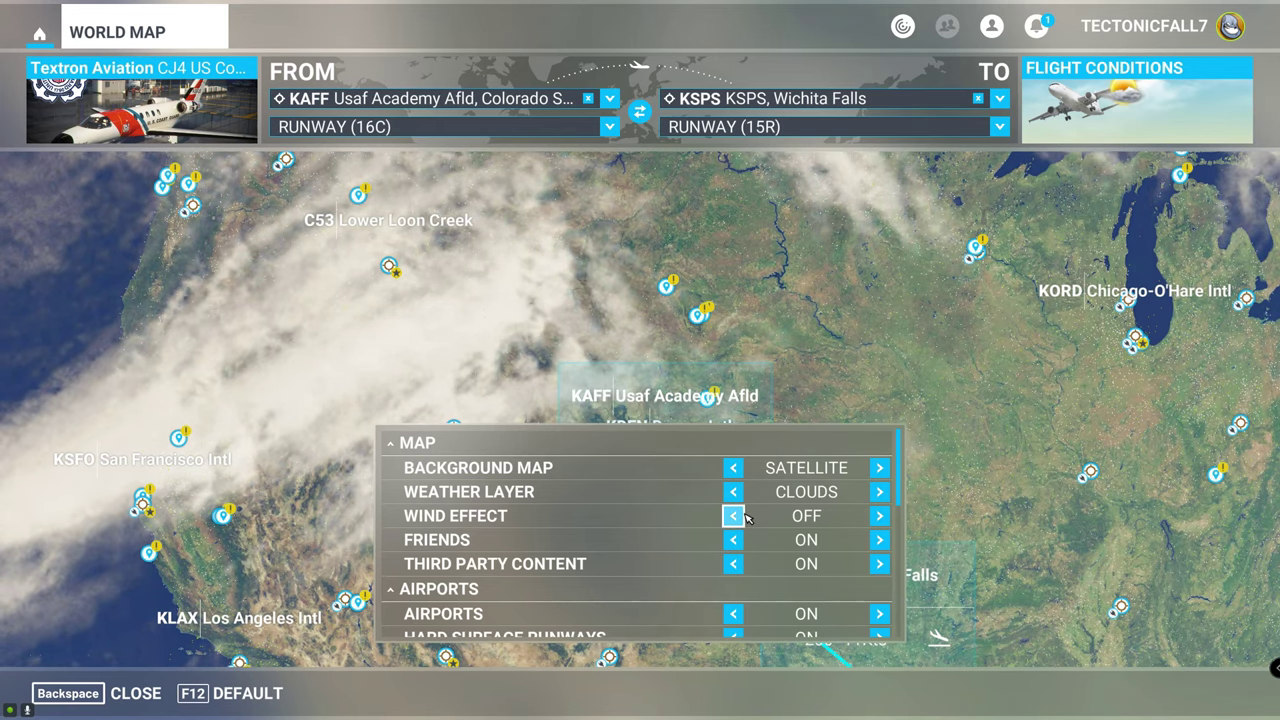
pyautogui.click(737, 517)
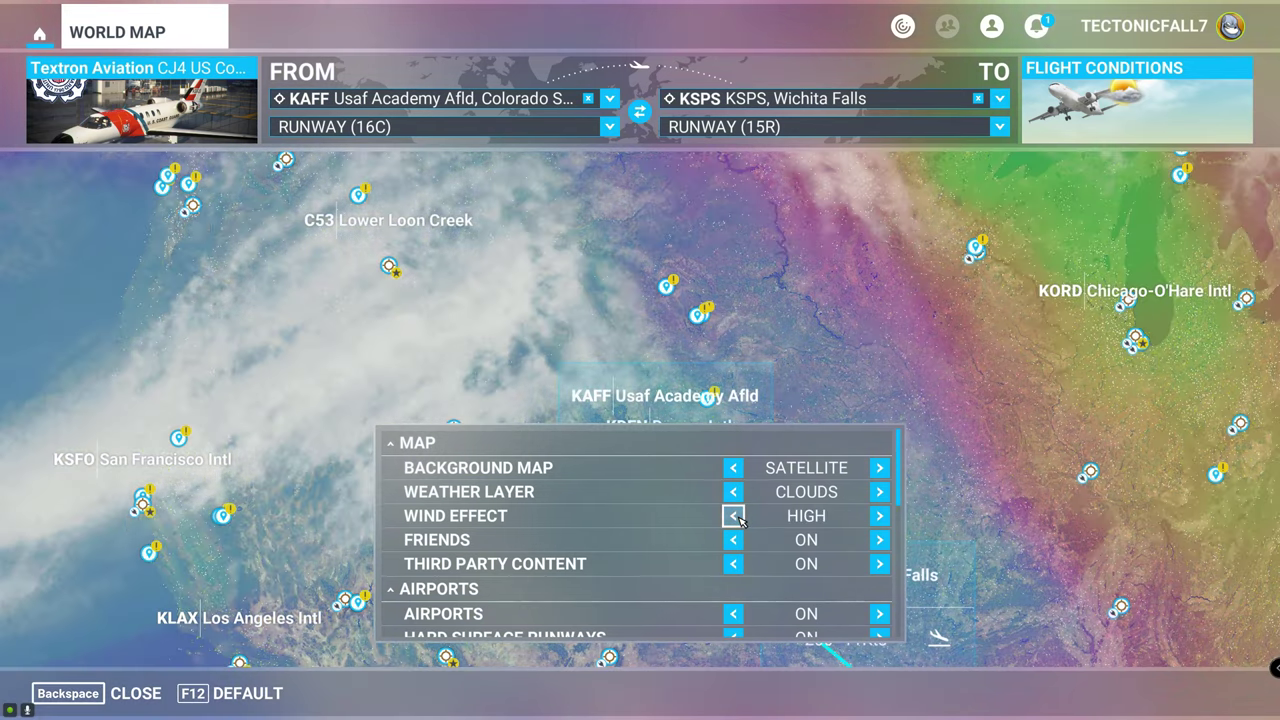
pyautogui.click(737, 517)
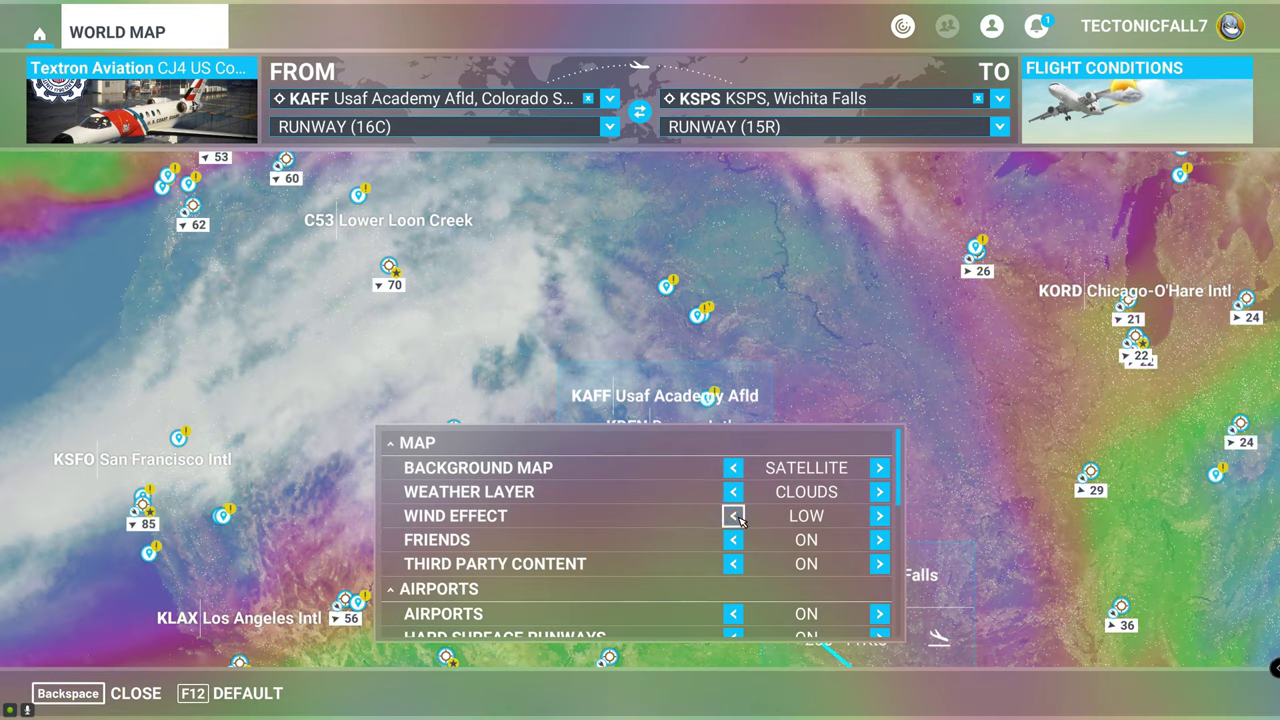
pyautogui.click(737, 517)
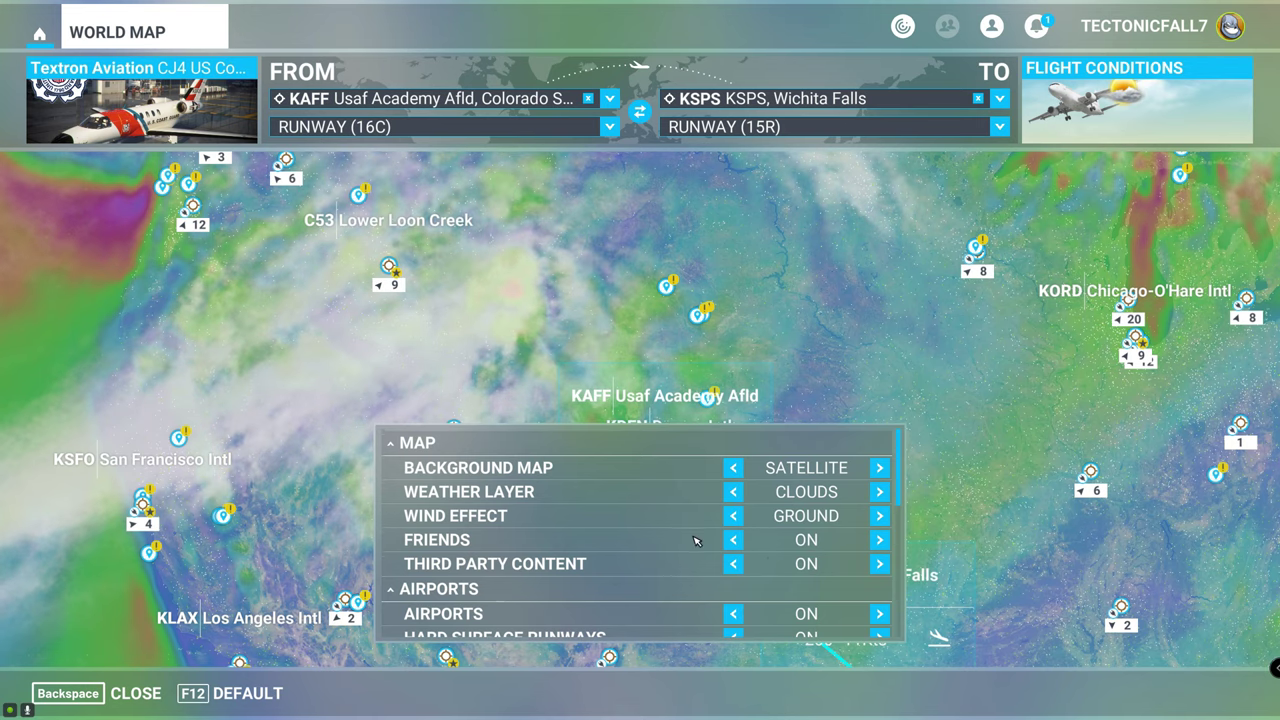
# Switch the Navigation AIRSPACES filter ON and close the map filters
pyautogui.scroll(-6, 696, 538)
pyautogui.press('Left')
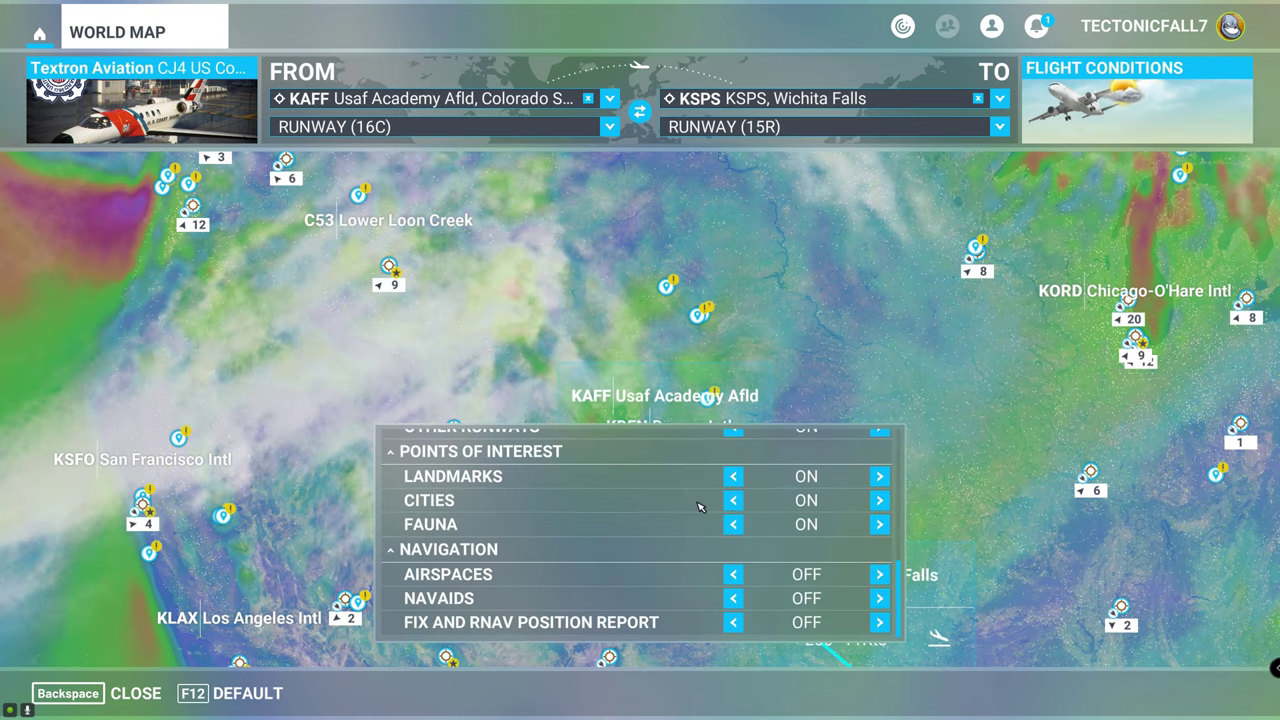
pyautogui.click(734, 575)
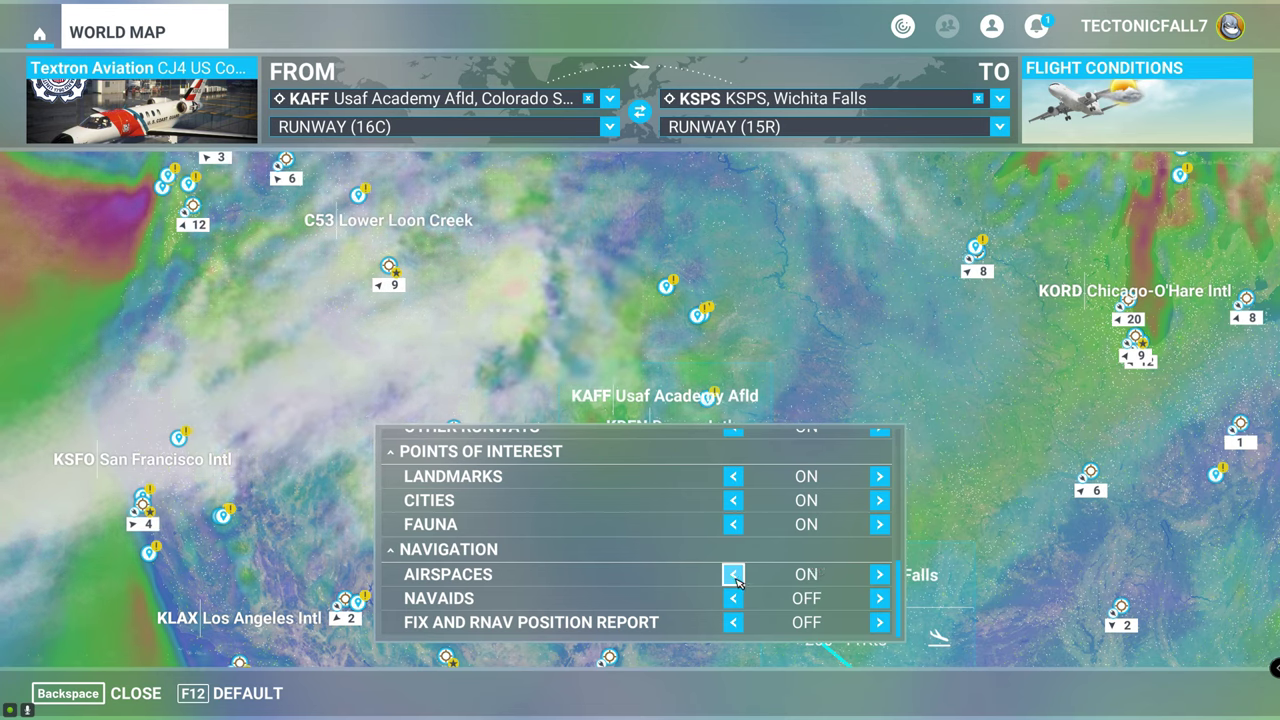
pyautogui.click(125, 693)
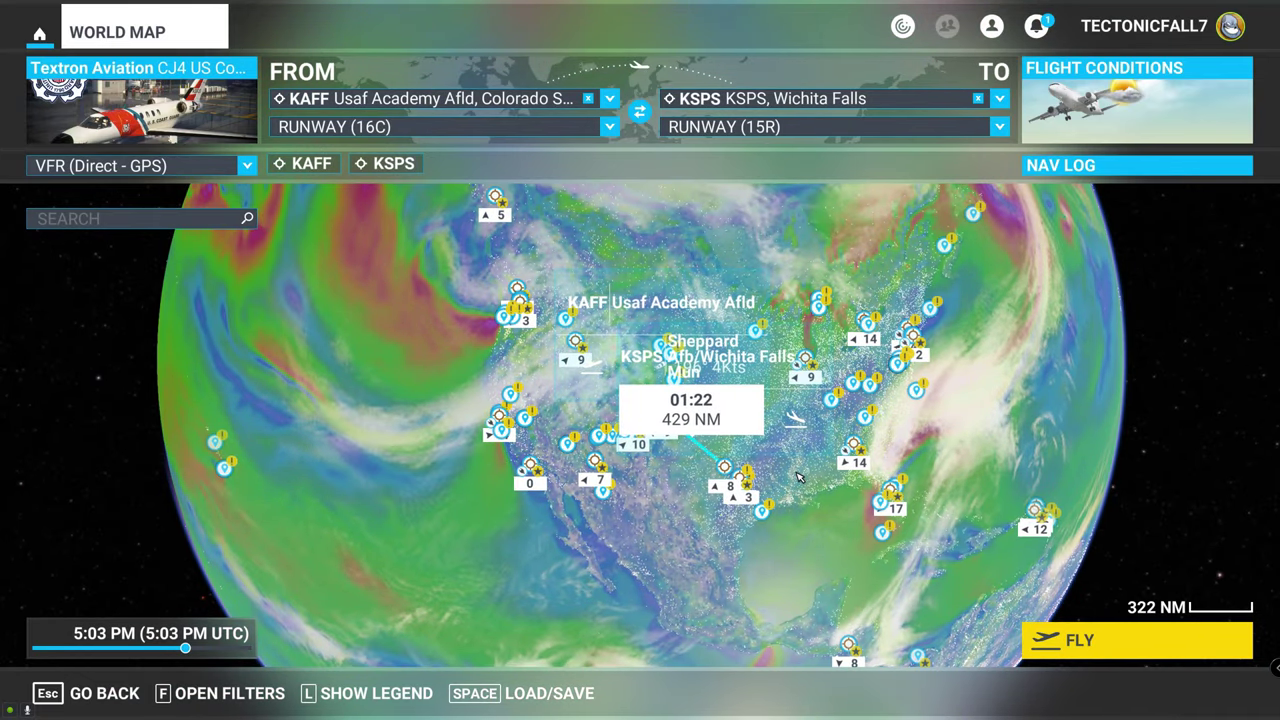
# Zoom and pan along the route from Wichita Falls north-west to Altus to inspect airspaces and winds
pyautogui.moveTo(798, 477); pyautogui.dragTo(614, 497)
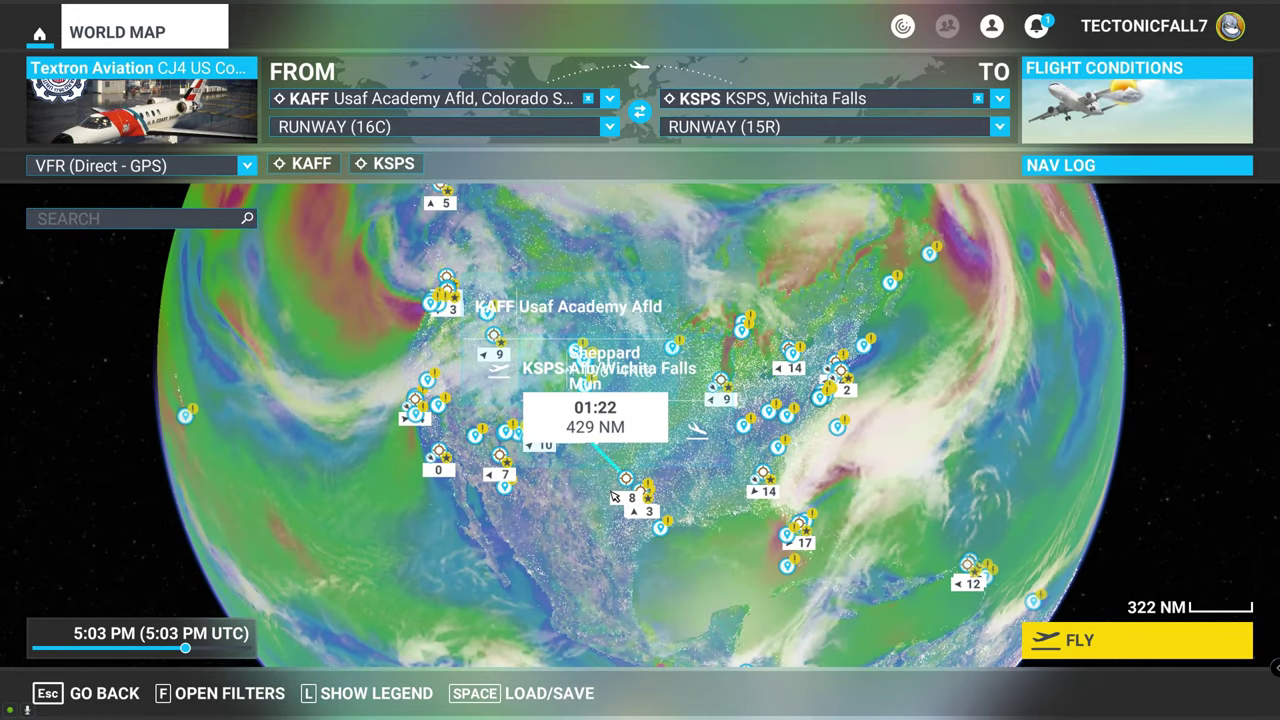
pyautogui.scroll(6, 600, 500)
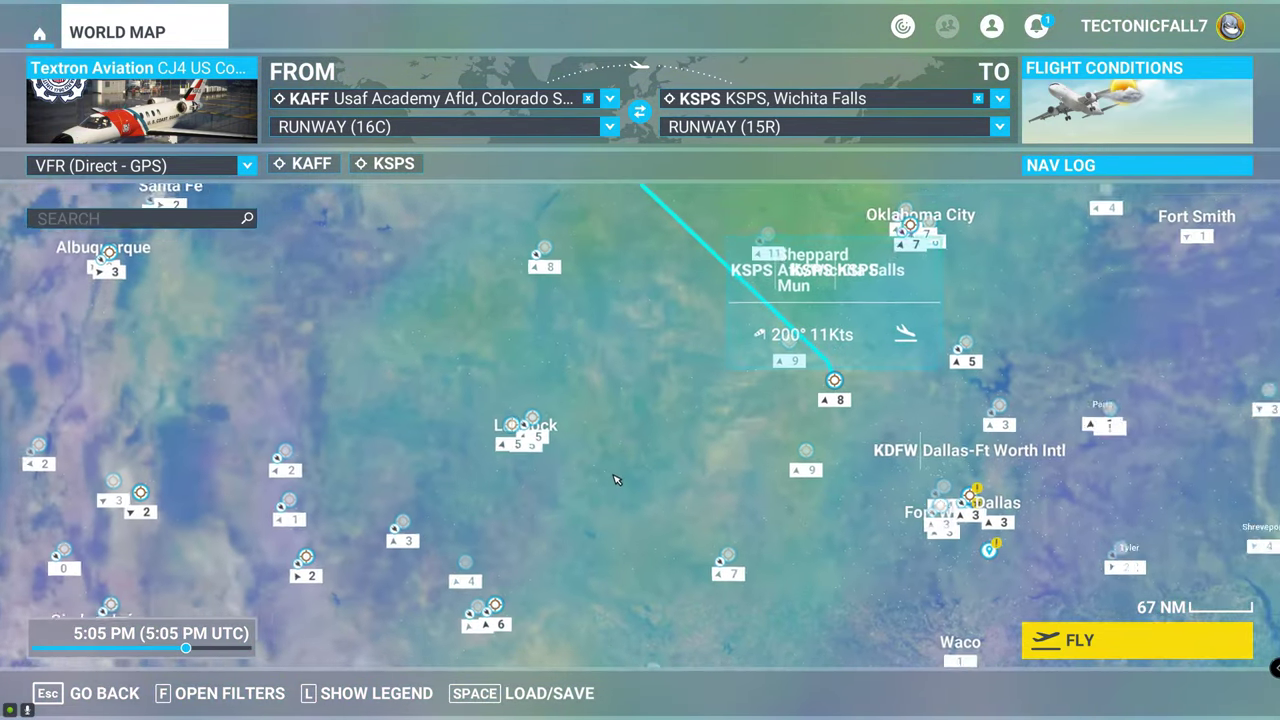
pyautogui.scroll(4, 640, 485)
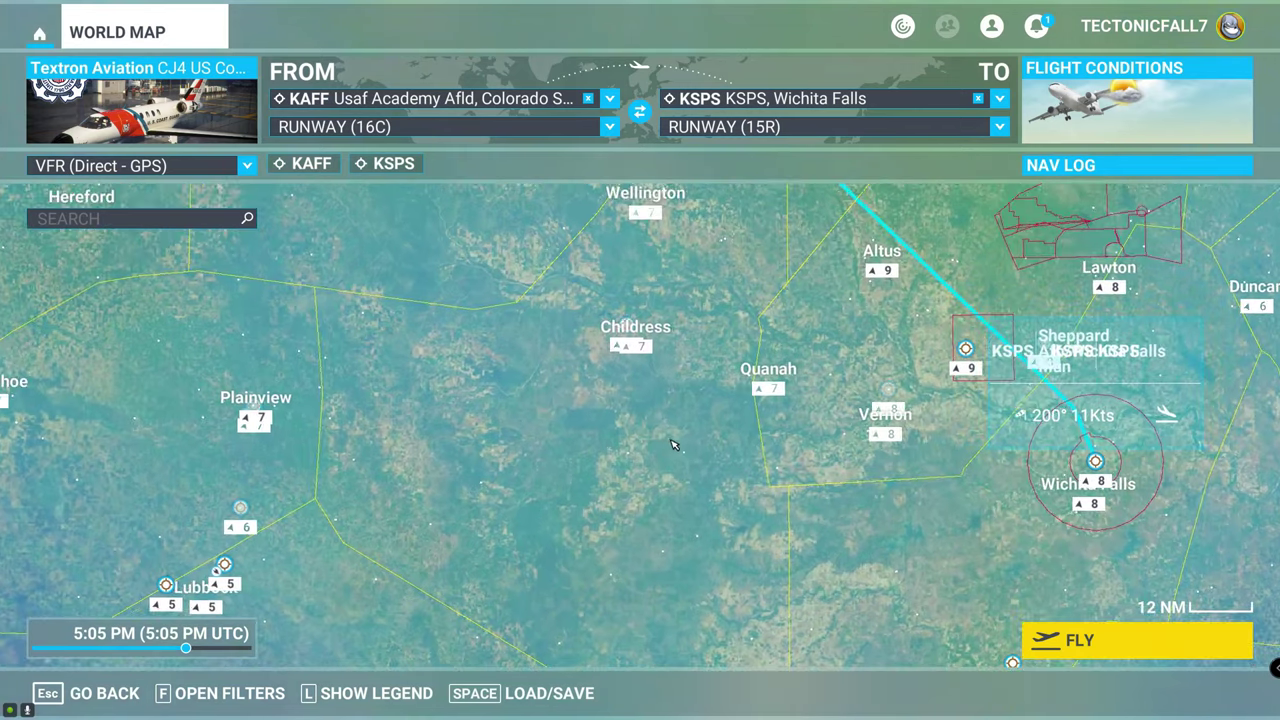
pyautogui.scroll(-1, 670, 476)
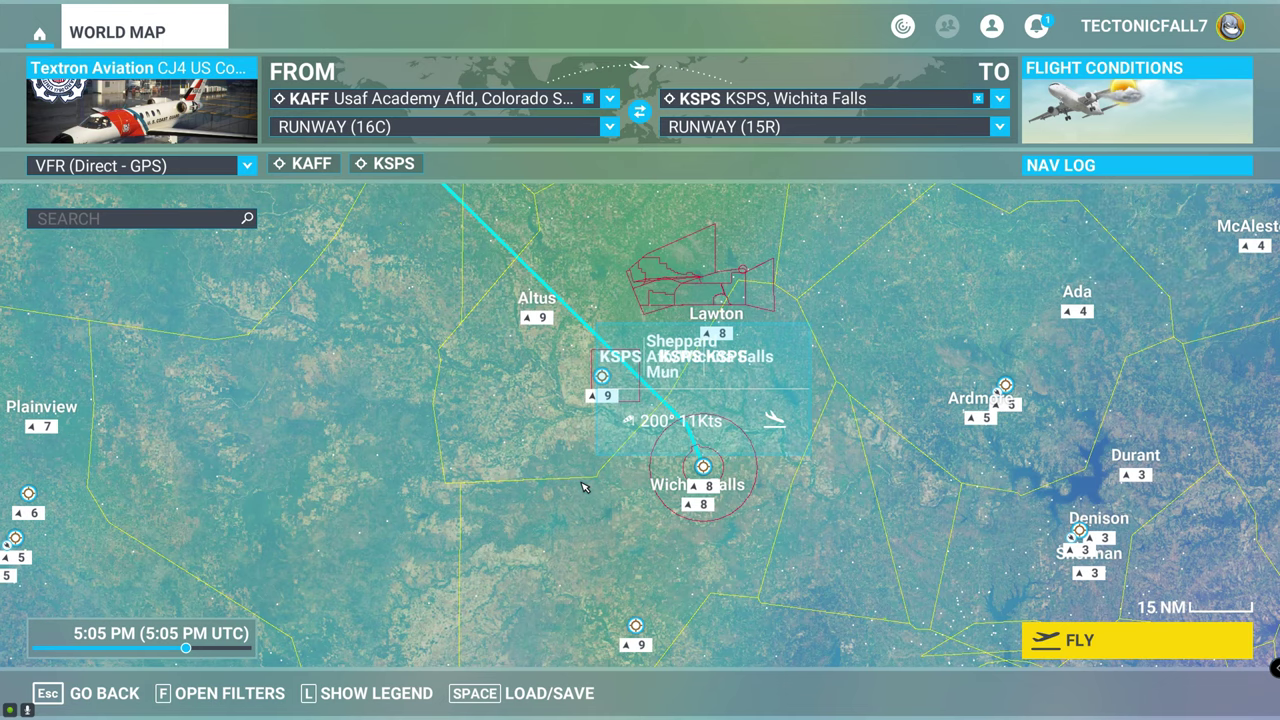
pyautogui.scroll(-1, 590, 428)
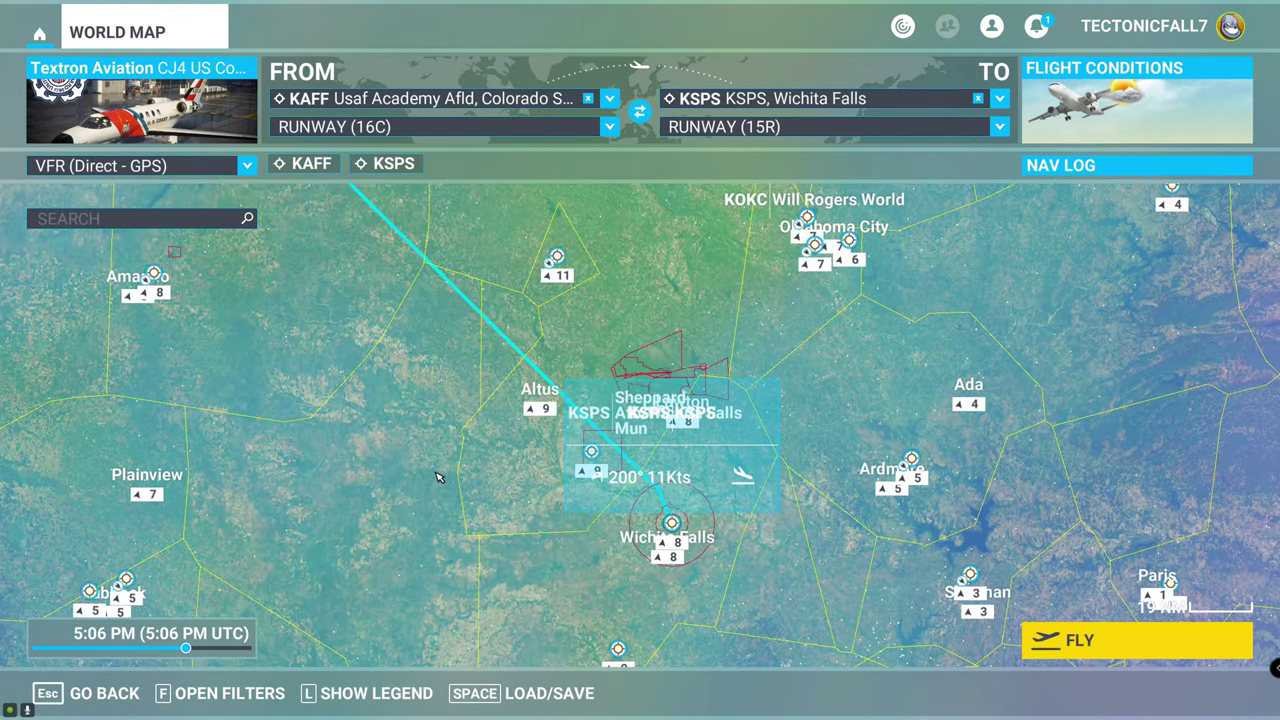
pyautogui.moveTo(400, 446); pyautogui.dragTo(563, 500)
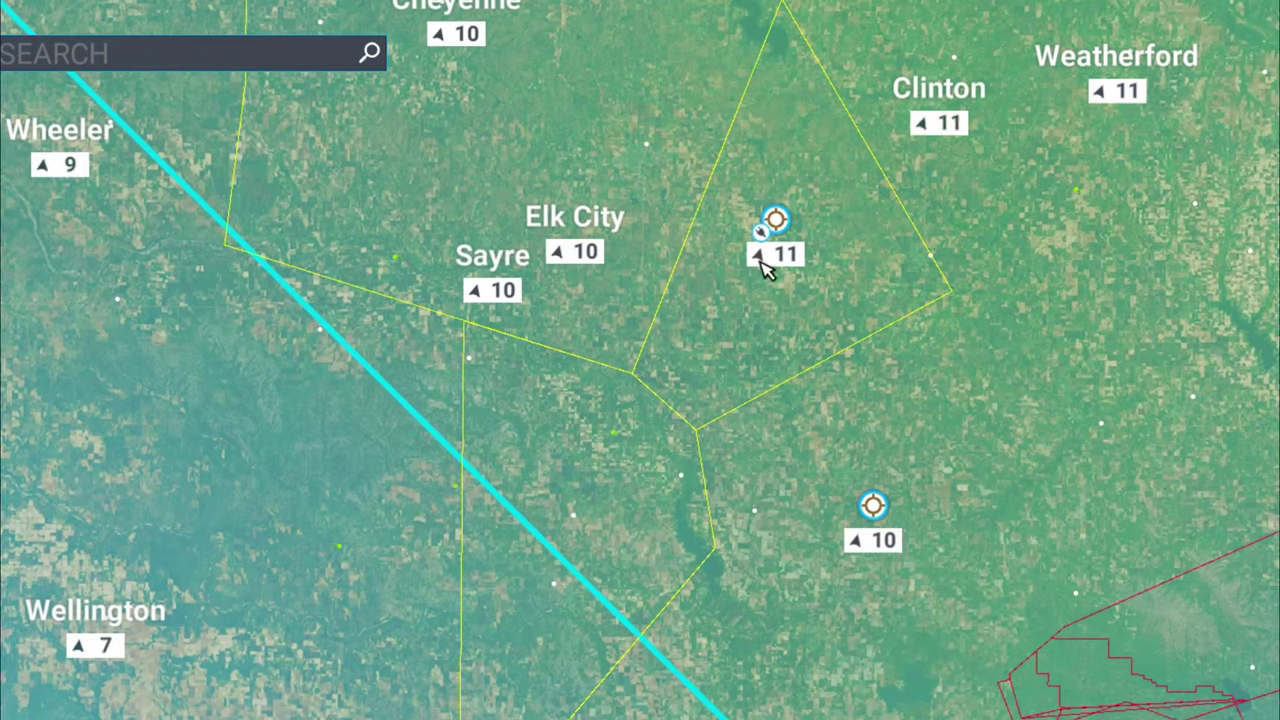
pyautogui.scroll(-3, 985, 315)
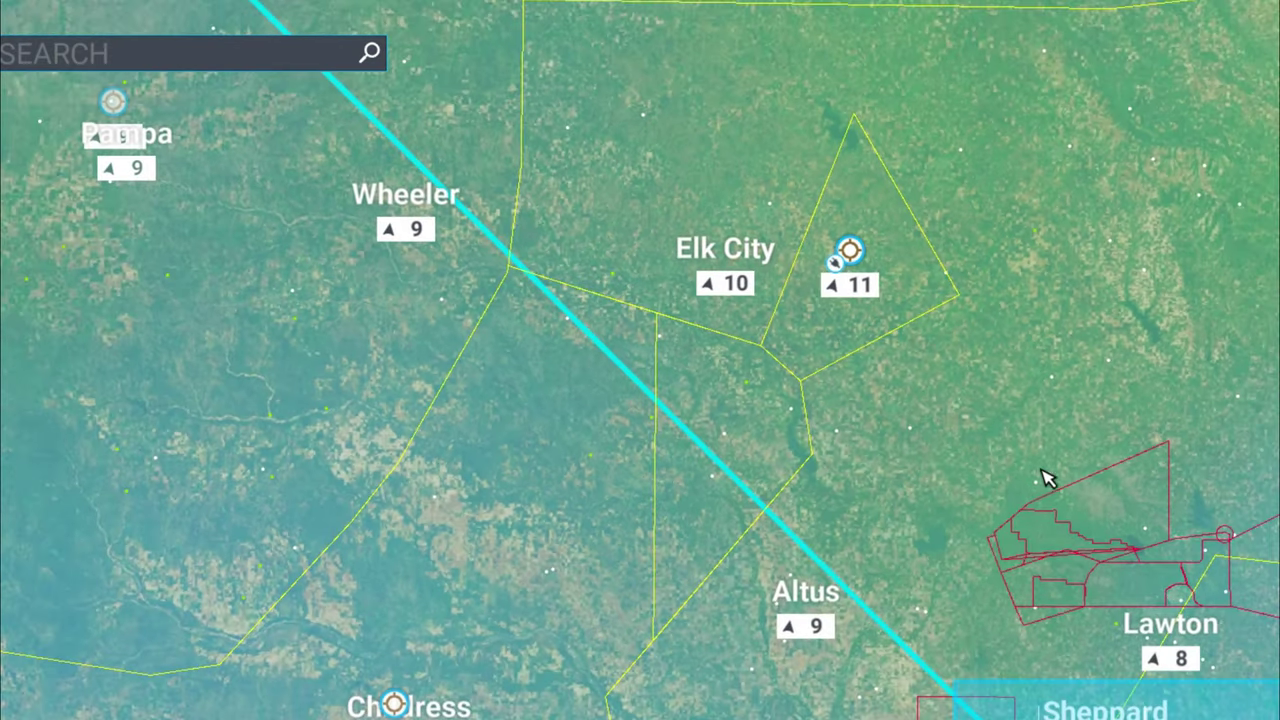
pyautogui.moveTo(1046, 477); pyautogui.dragTo(1012, 146)
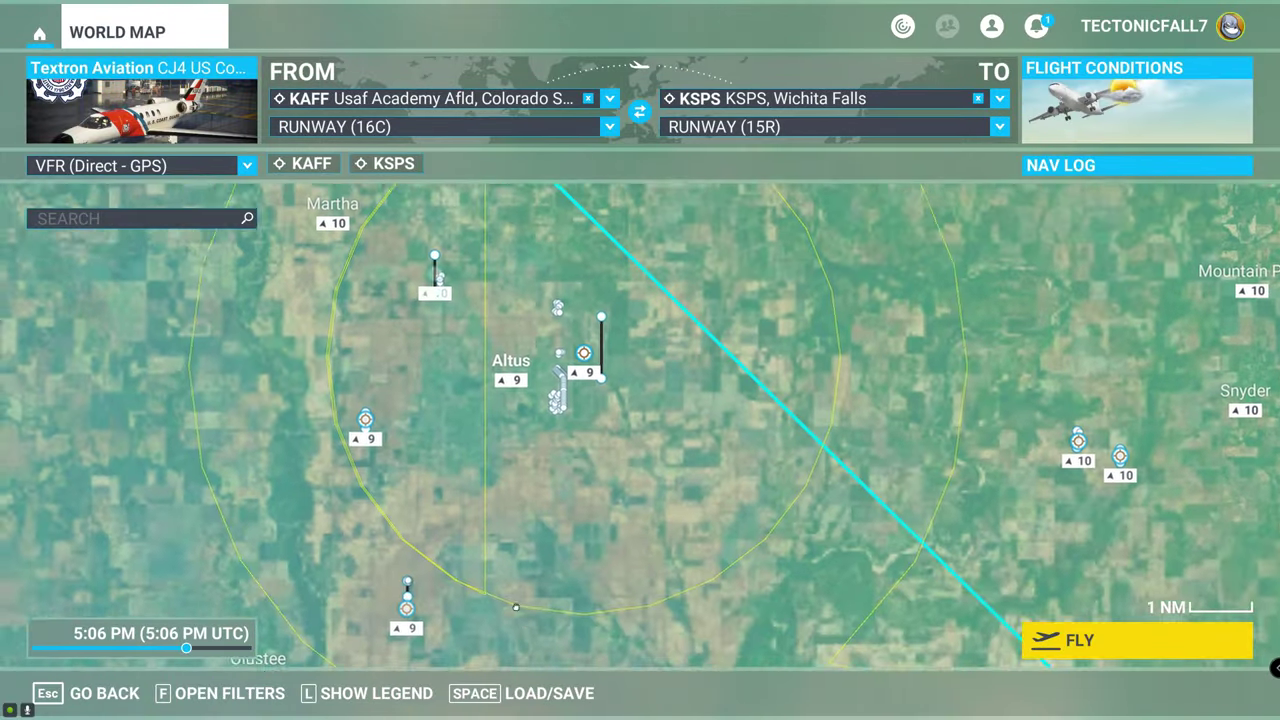
pyautogui.scroll(-3, 588, 514)
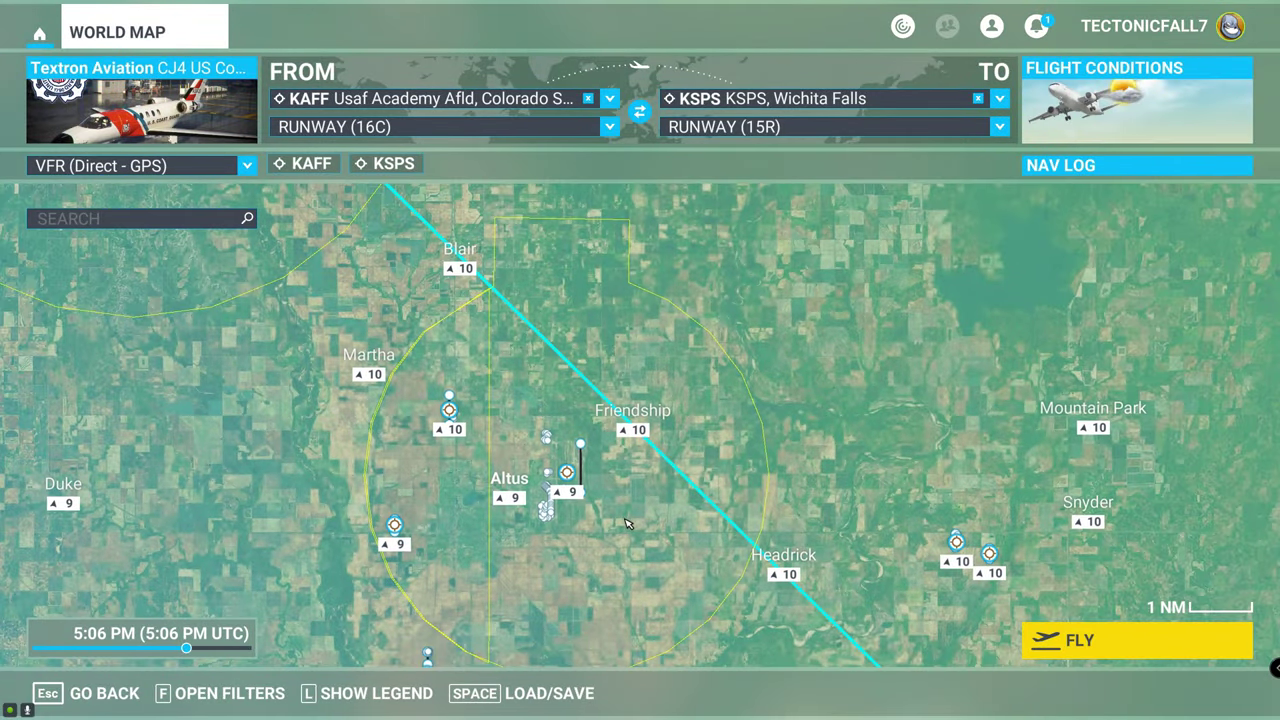
pyautogui.scroll(-3, 626, 522)
# Exit the World Map back to the Welcome menu with Escape
pyautogui.press('Escape')
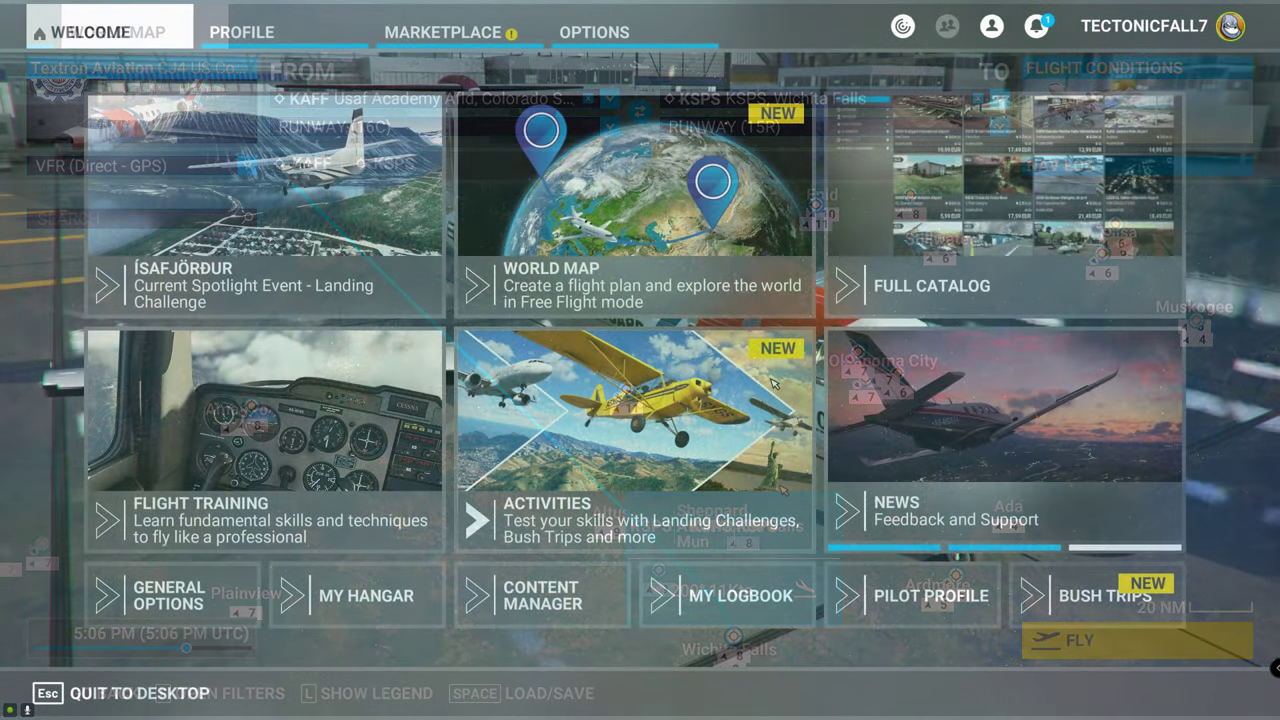